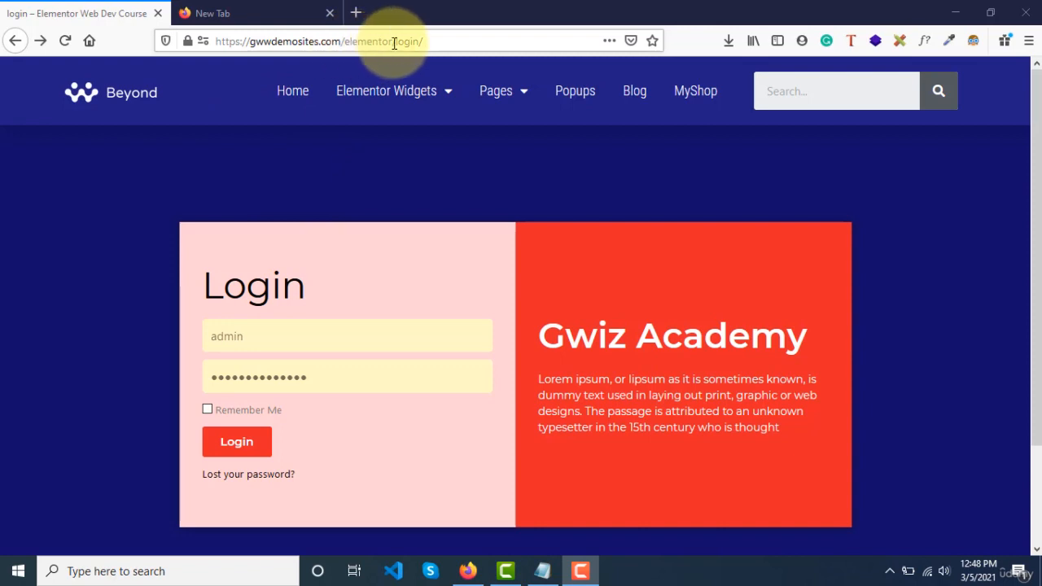
{"action": "left_click_drag", "start_coordinate": [394, 43], "coordinate": [215, 50]}
{"action": "key", "text": "ctrl+c"}
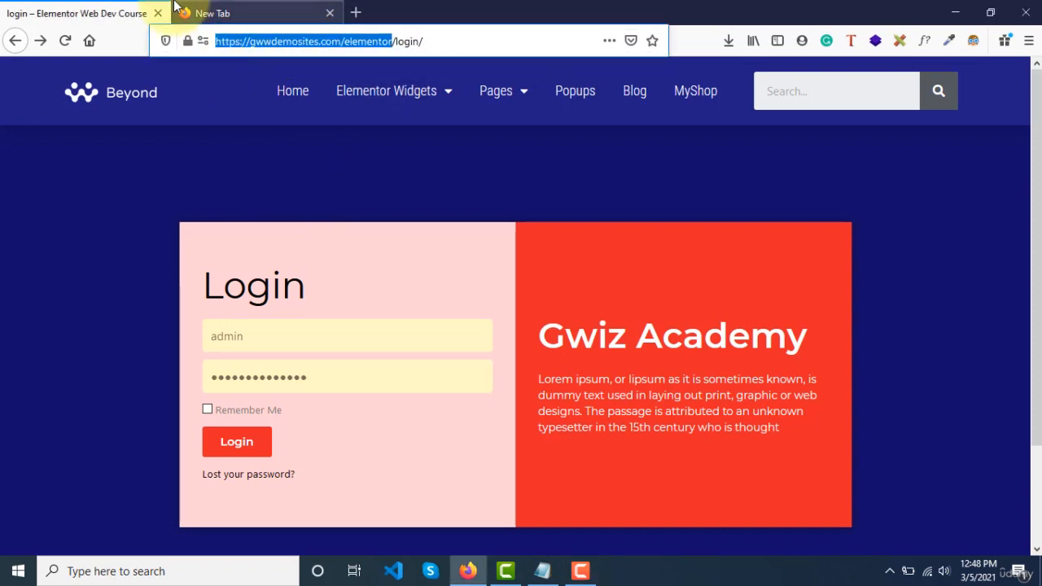
{"action": "left_click", "coordinate": [238, 13]}
{"action": "key", "text": "ctrl+v"}
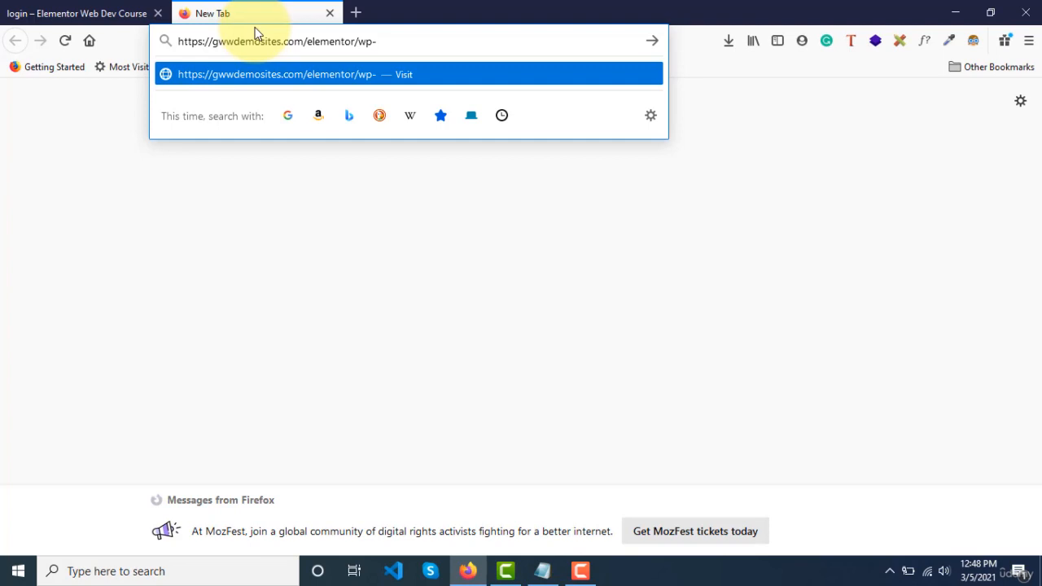
{"action": "key", "text": "Return"}
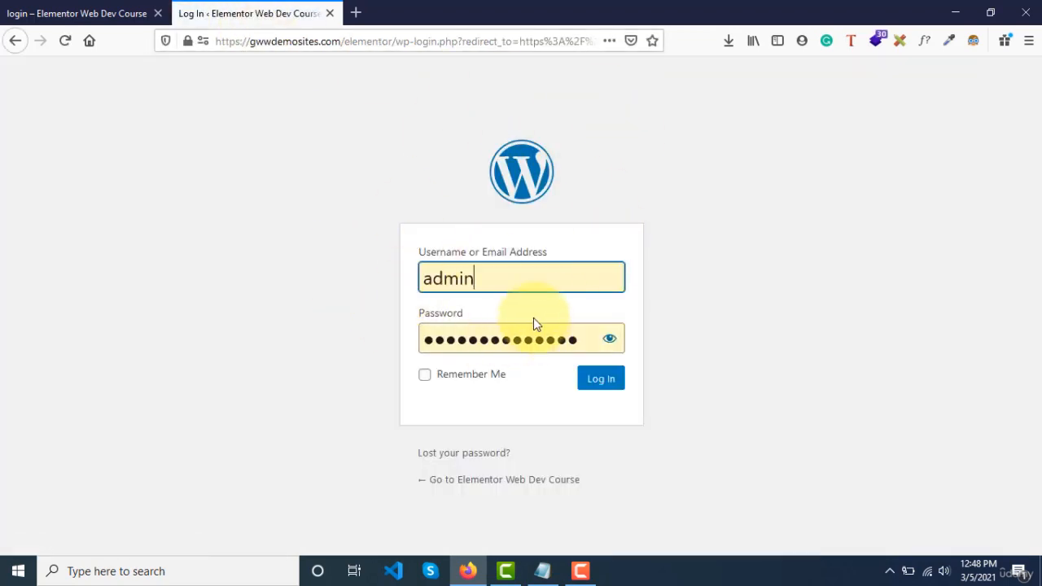
{"action": "left_click", "coordinate": [64, 7]}
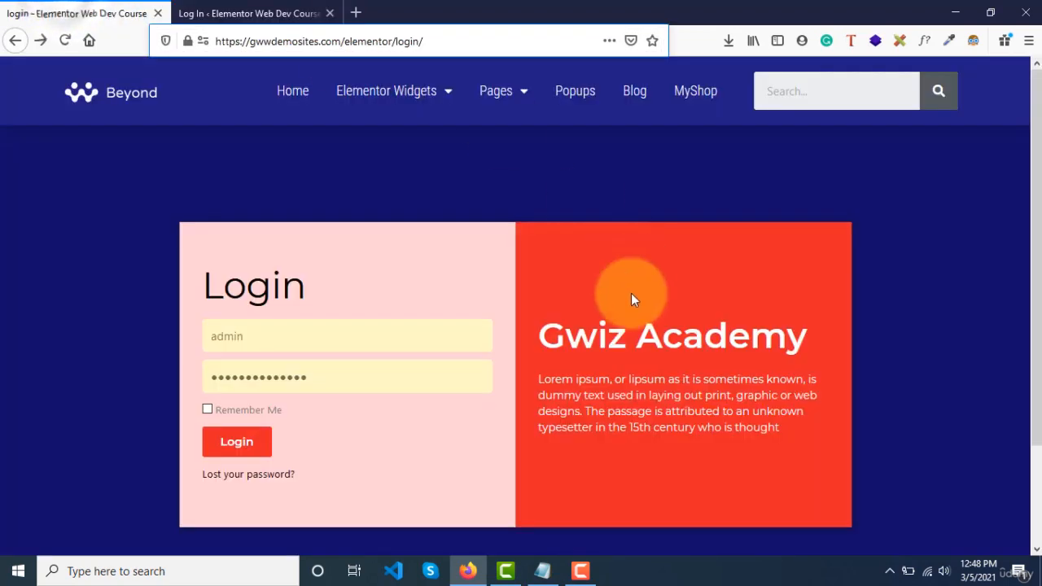
{"action": "left_click", "coordinate": [244, 13]}
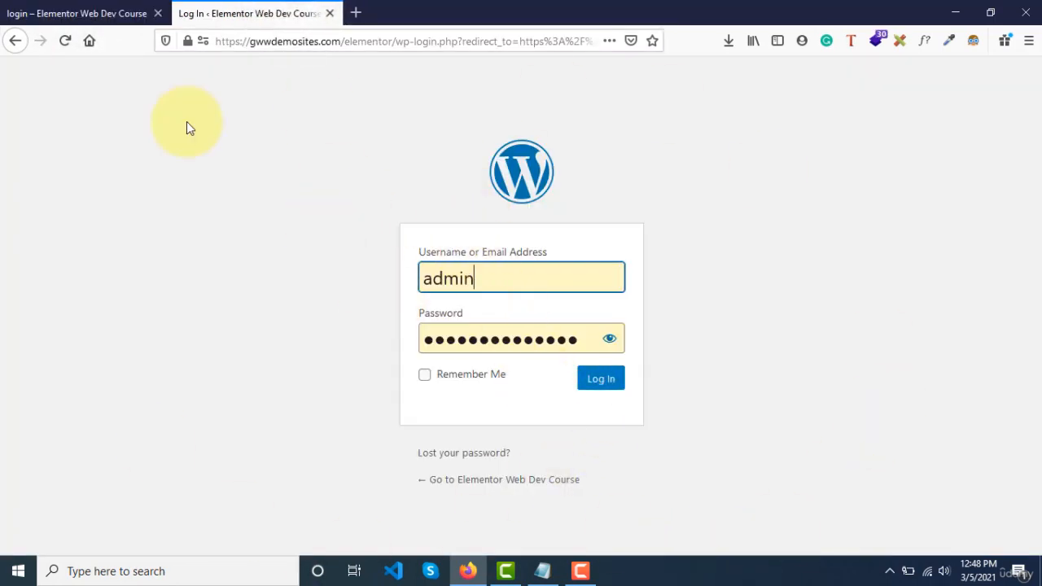
Step: Log in through the custom Login page with the prefilled credentials and open that page for editing with Elementor
{"action": "left_click", "coordinate": [77, 12]}
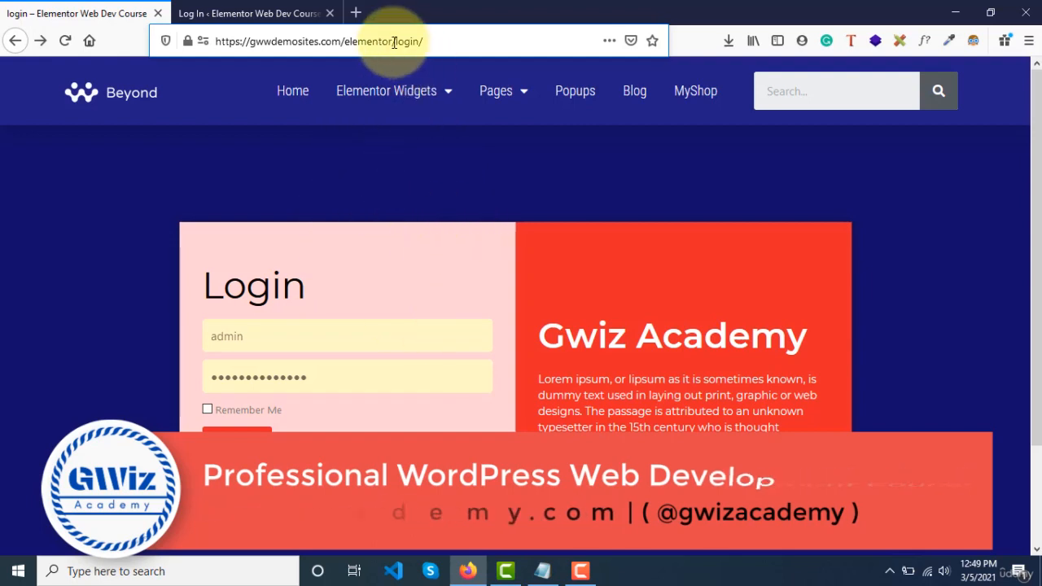
{"action": "left_click", "coordinate": [236, 442]}
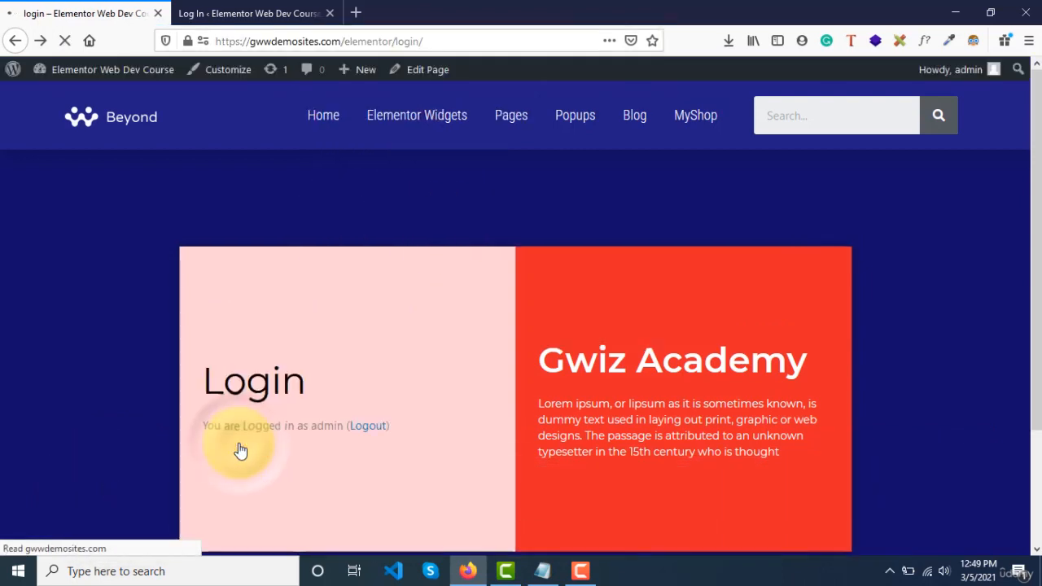
{"action": "scroll", "coordinate": [501, 394], "scroll_direction": "down", "scroll_amount": 2}
{"action": "scroll", "coordinate": [500, 394], "scroll_direction": "up", "scroll_amount": 2}
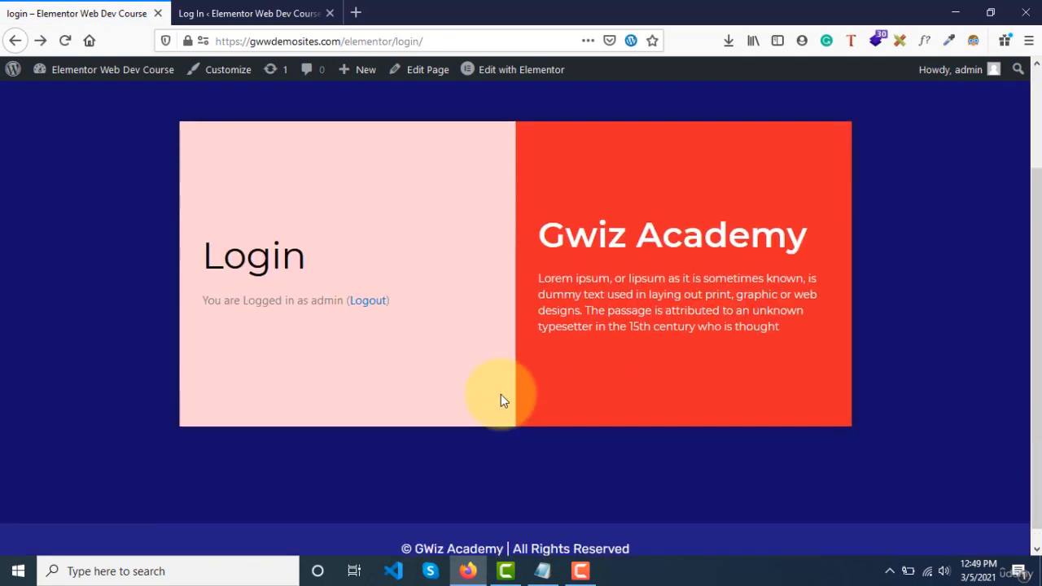
{"action": "left_click", "coordinate": [522, 71]}
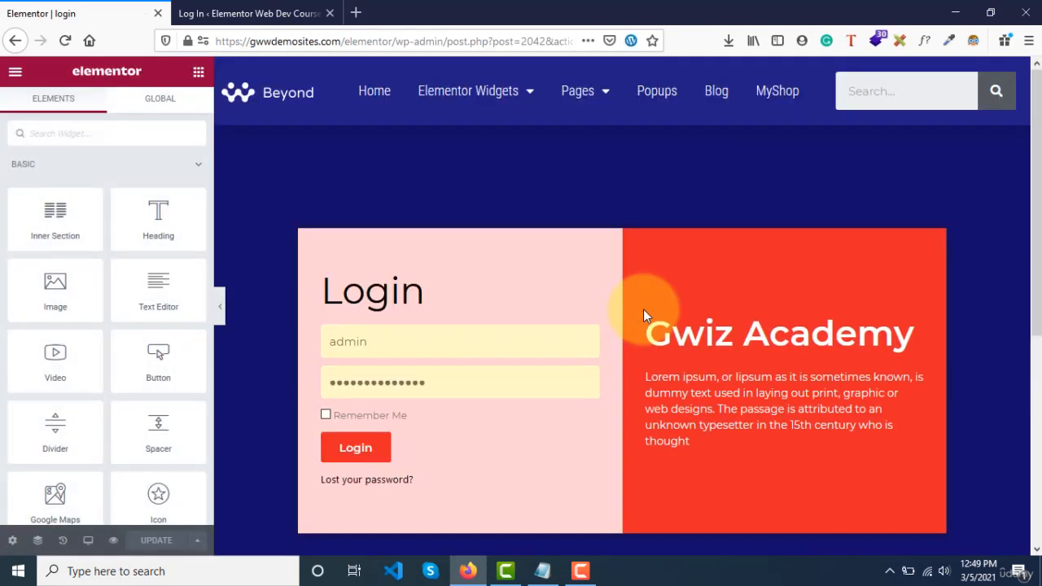
Step: Add a single-column section below the existing login section and place the Pro Login widget in it
{"action": "scroll", "coordinate": [643, 310], "scroll_direction": "down", "scroll_amount": 5}
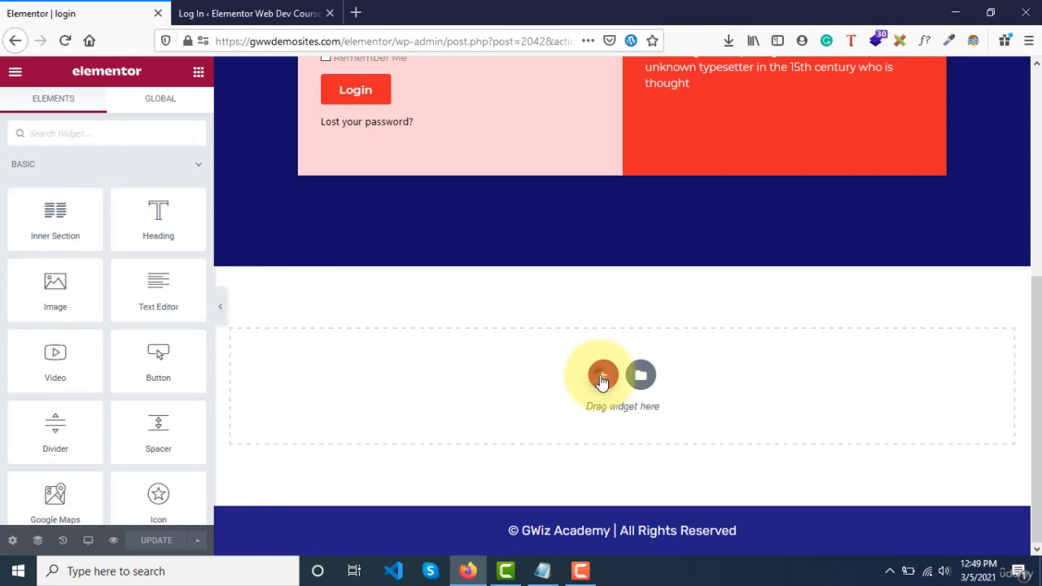
{"action": "left_click", "coordinate": [602, 377]}
{"action": "left_click", "coordinate": [420, 416]}
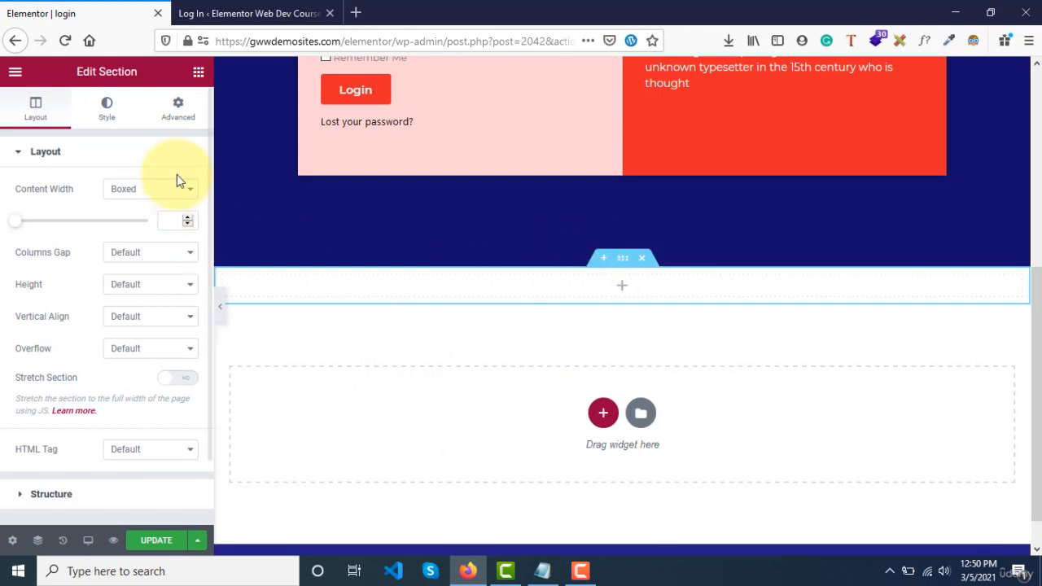
{"action": "left_click", "coordinate": [199, 73]}
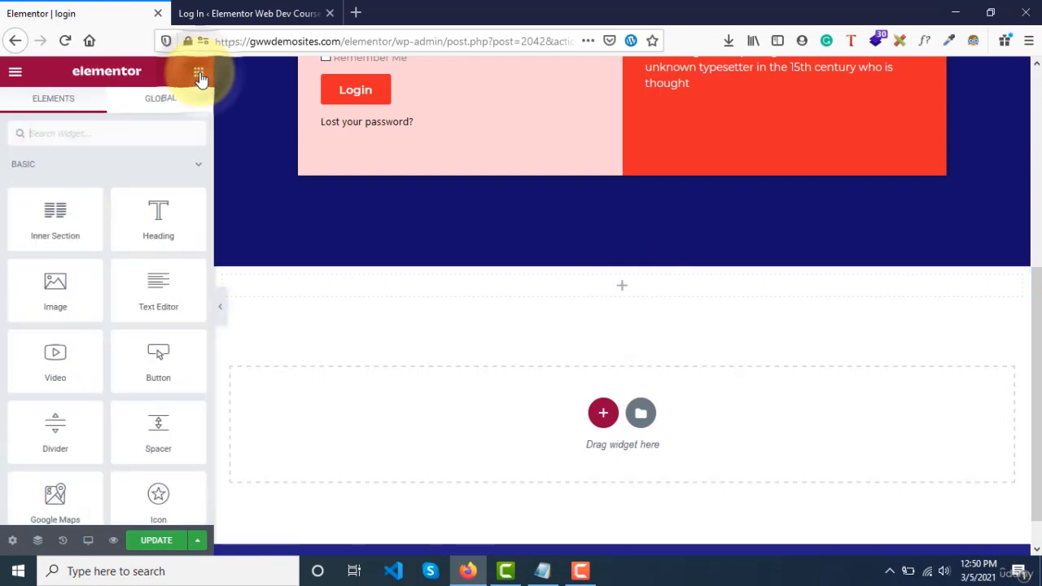
{"action": "left_click", "coordinate": [193, 167]}
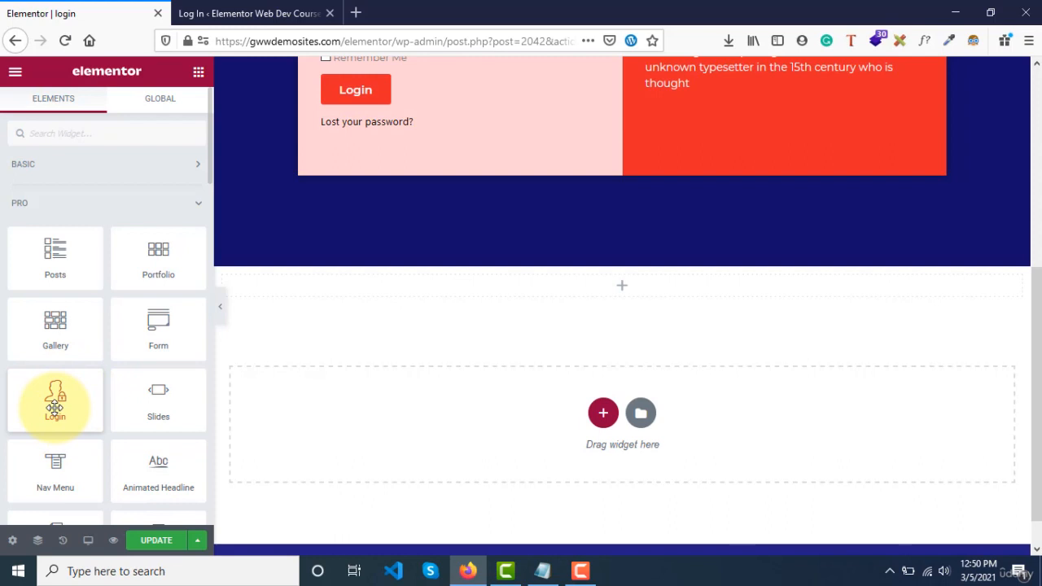
{"action": "left_click_drag", "start_coordinate": [54, 407], "coordinate": [580, 291]}
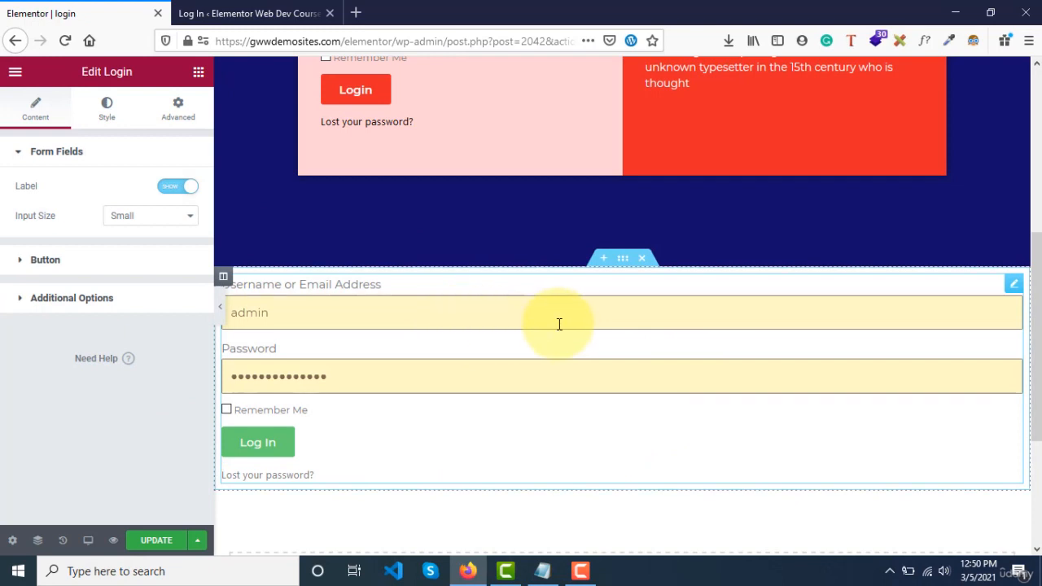
Step: Set the new section's boxed content width to 500 and its padding to 70 px on all sides
{"action": "left_click", "coordinate": [623, 258]}
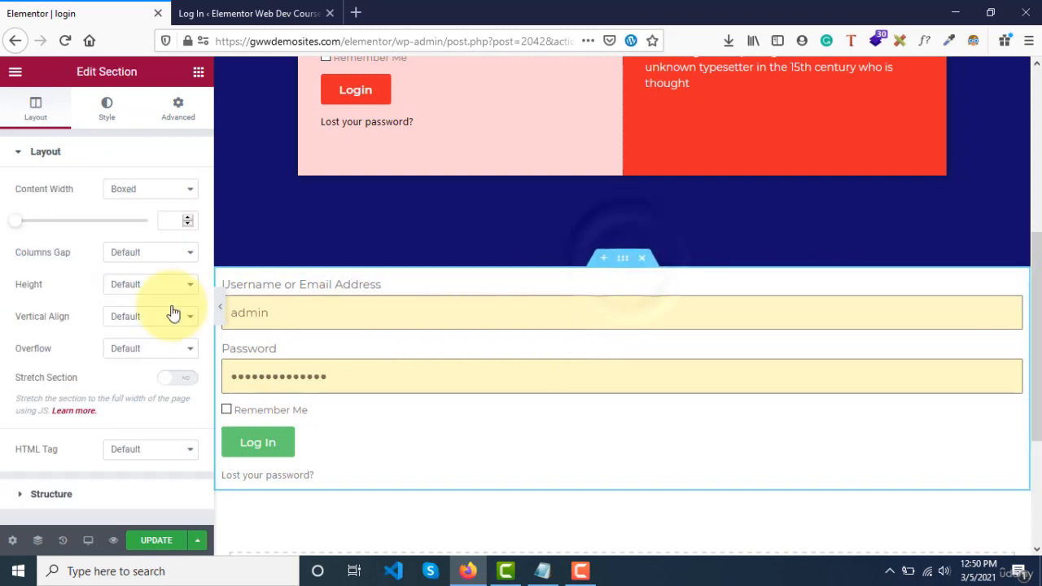
{"action": "left_click", "coordinate": [174, 217]}
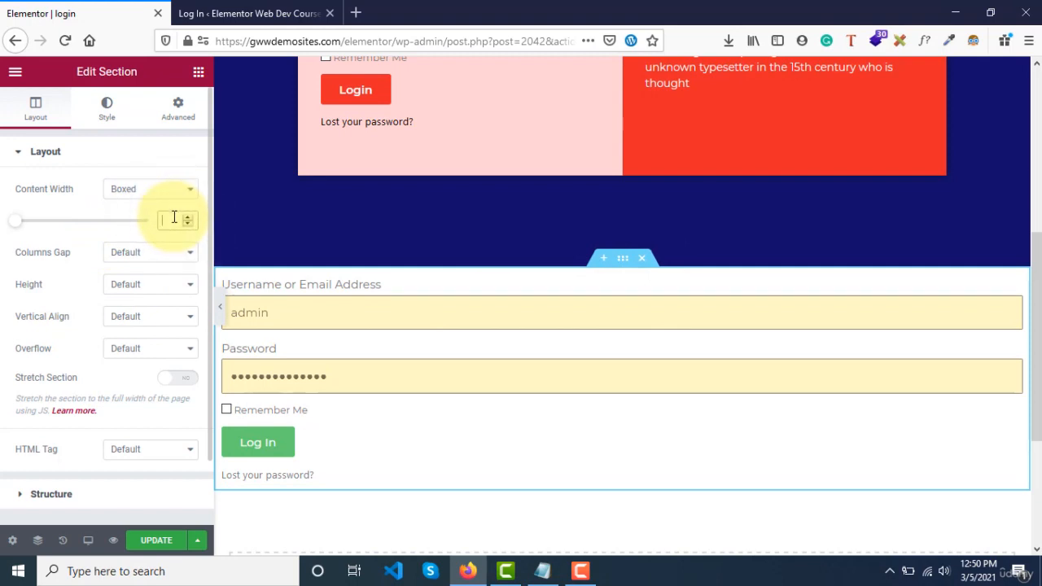
{"action": "type", "text": "500"}
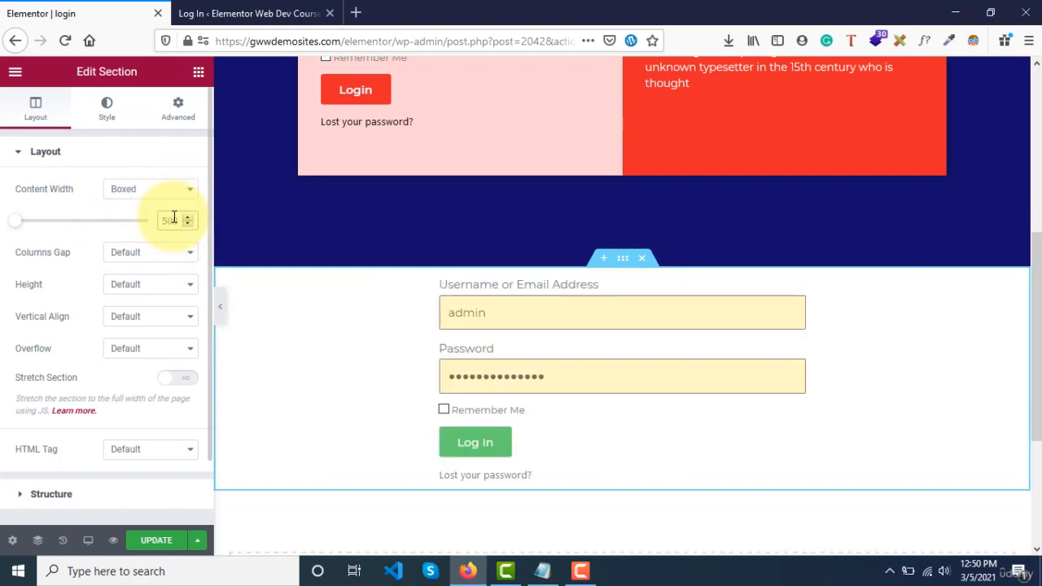
{"action": "left_click", "coordinate": [181, 106]}
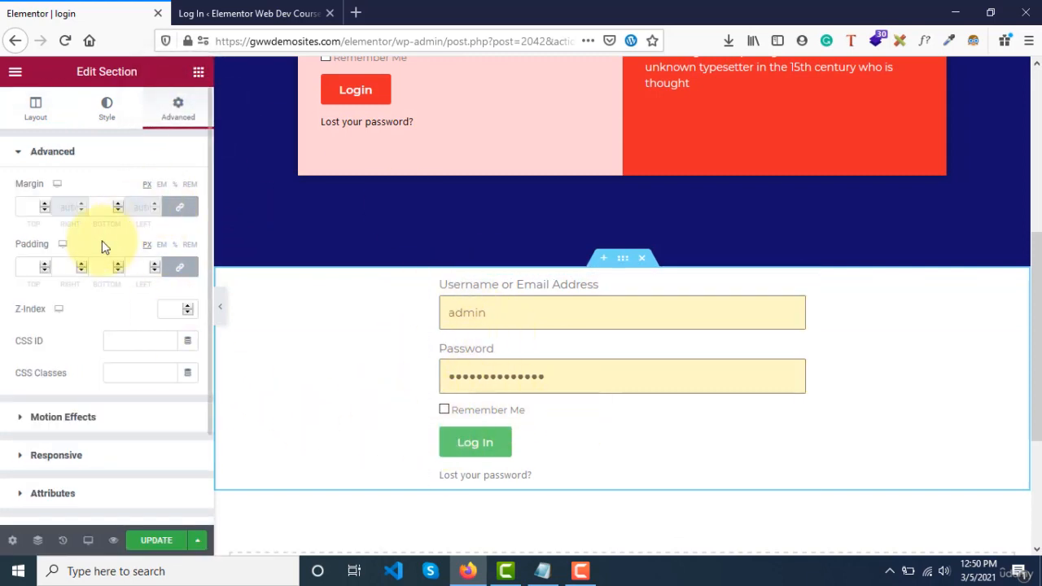
{"action": "left_click", "coordinate": [24, 268]}
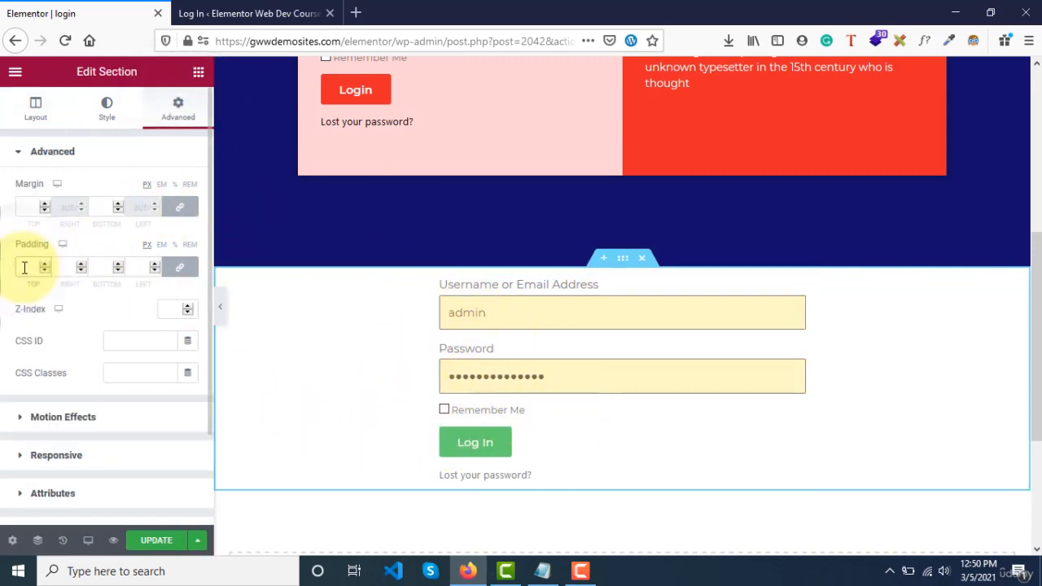
{"action": "type", "text": "70"}
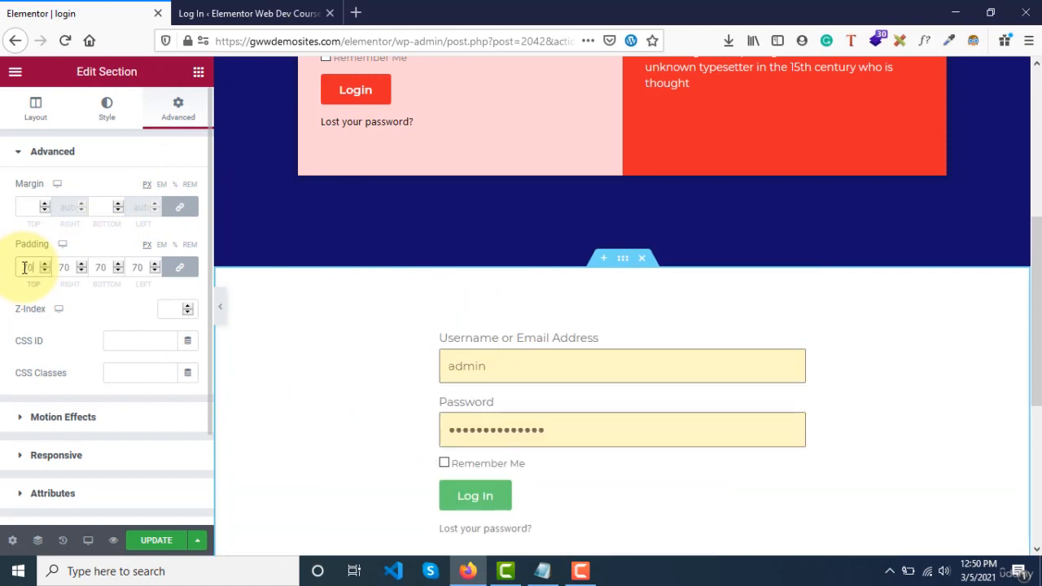
Step: Open the new Login widget's settings, hide its field labels and show them again
{"action": "scroll", "coordinate": [574, 409], "scroll_direction": "down", "scroll_amount": 3}
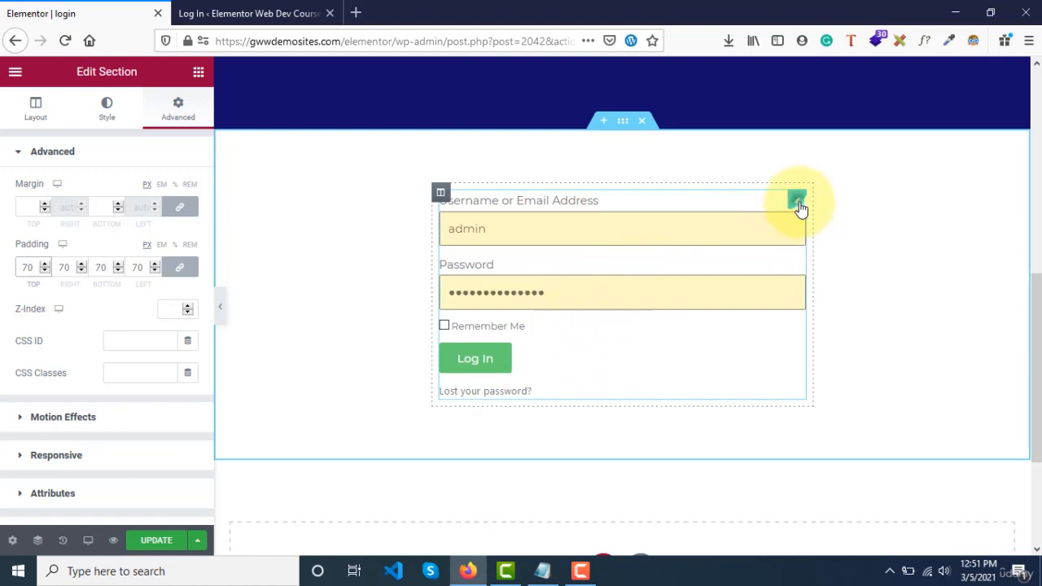
{"action": "left_click", "coordinate": [798, 202]}
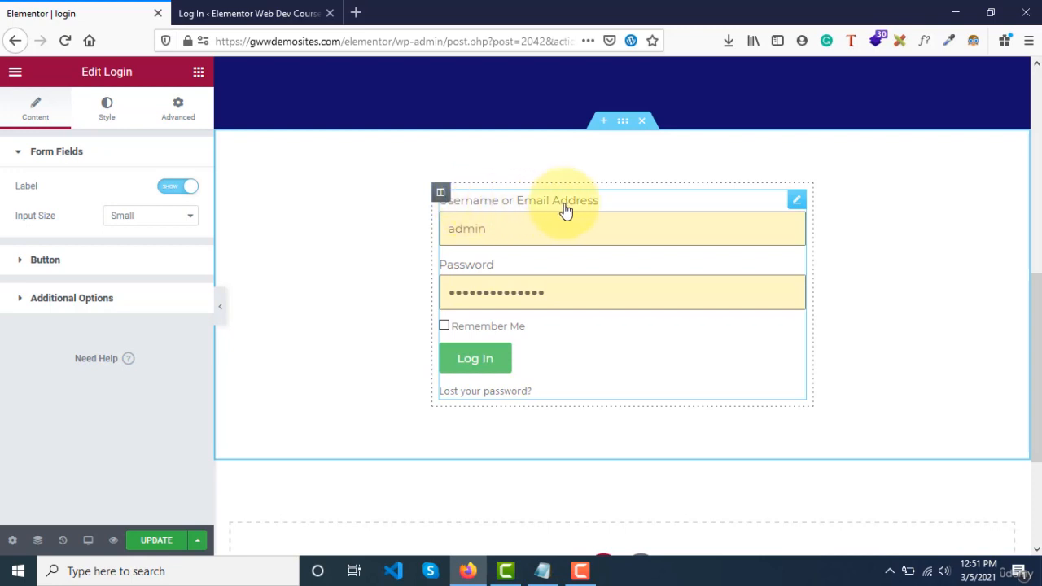
{"action": "left_click", "coordinate": [169, 190]}
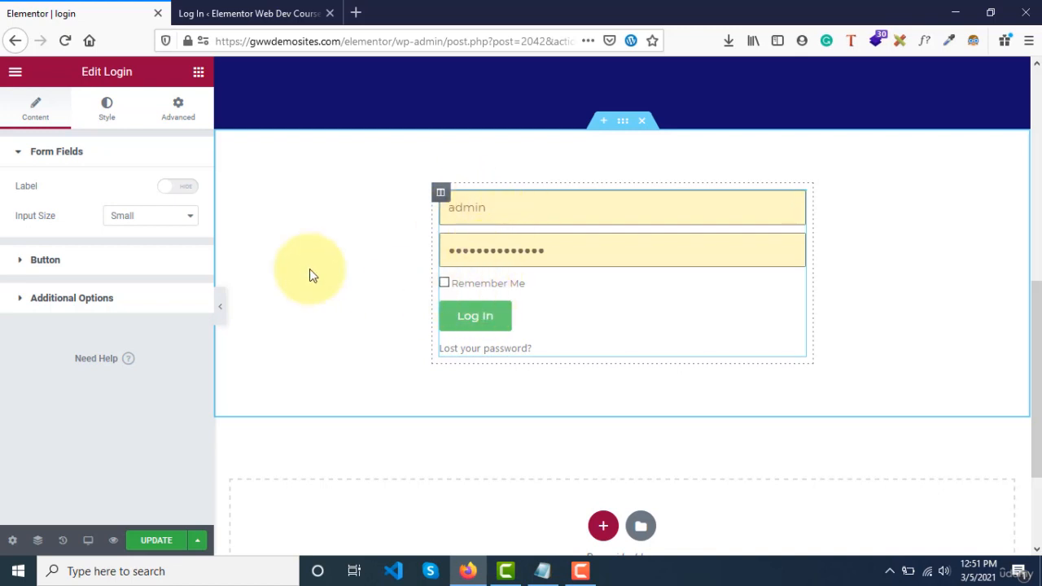
{"action": "left_click", "coordinate": [179, 187]}
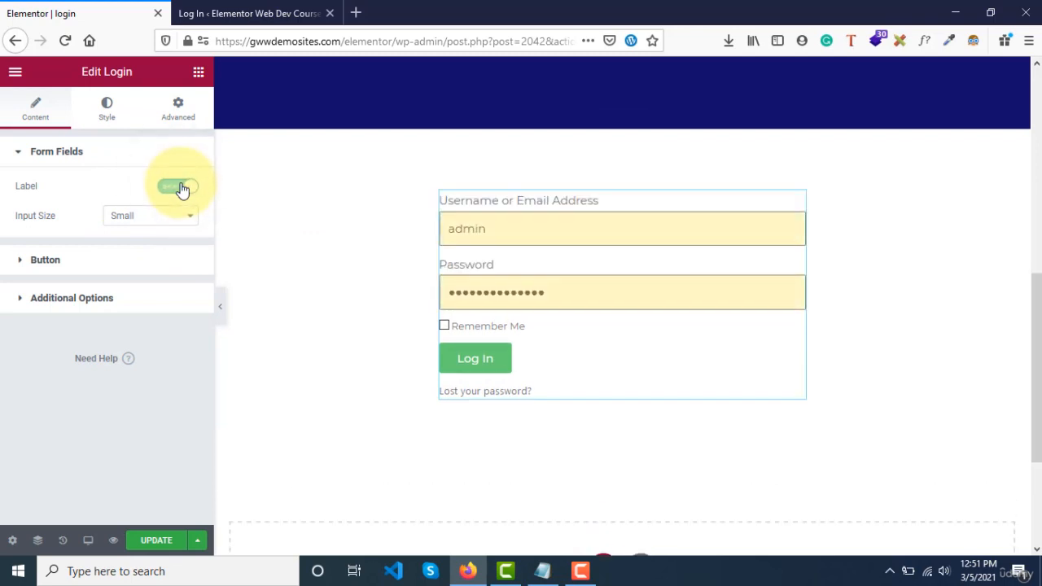
Step: Try the Medium input size on the new login form's fields and settle on Large
{"action": "left_click", "coordinate": [140, 228]}
{"action": "left_click", "coordinate": [139, 267]}
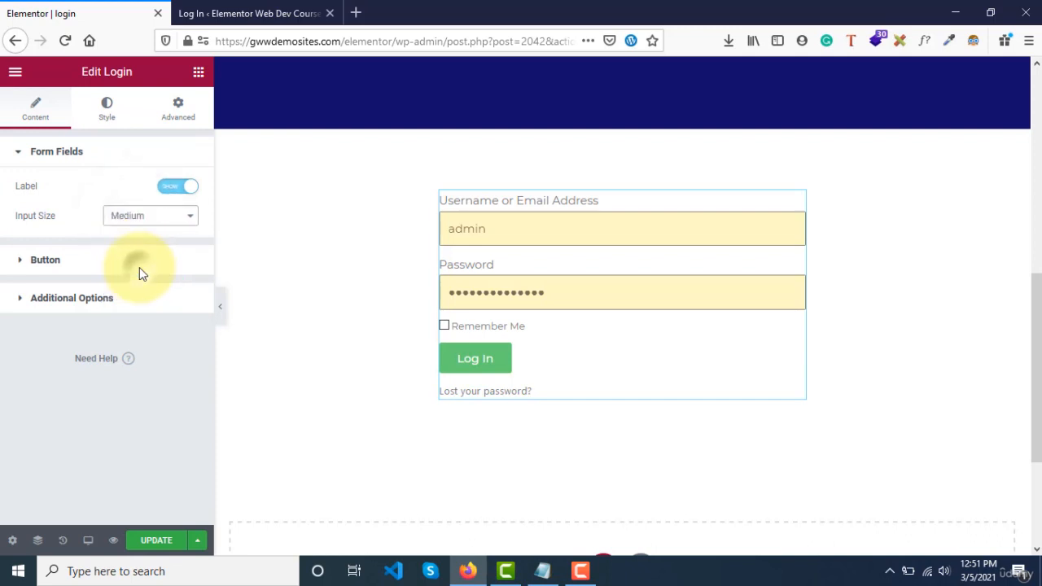
{"action": "left_click", "coordinate": [156, 220]}
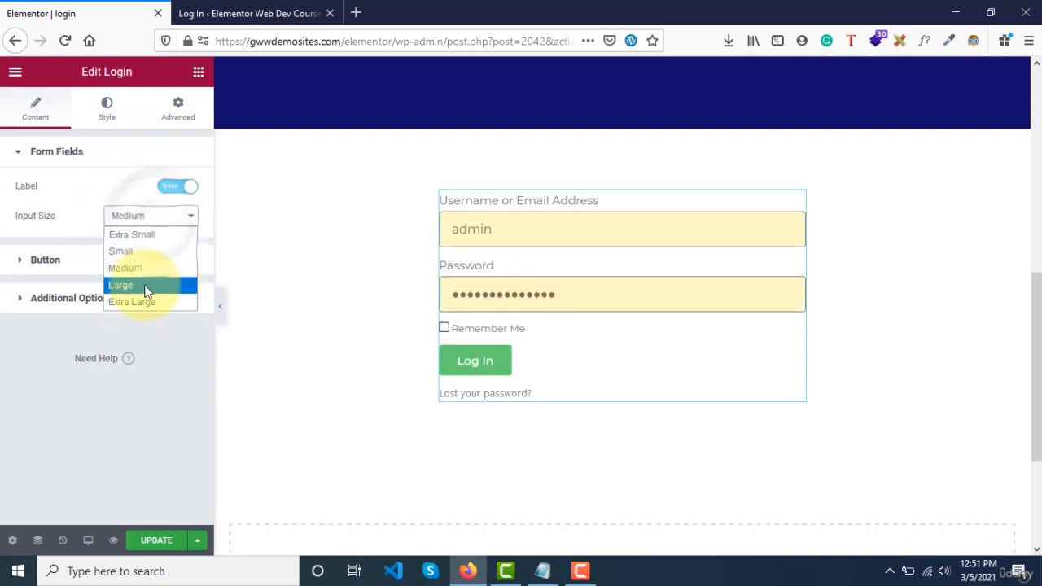
{"action": "left_click", "coordinate": [144, 286]}
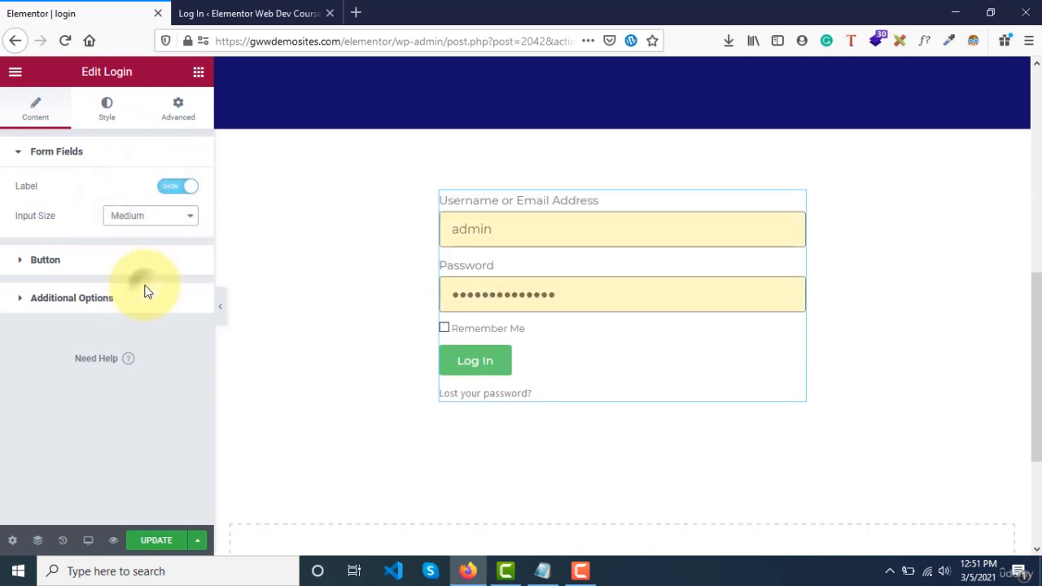
{"action": "left_click", "coordinate": [169, 219]}
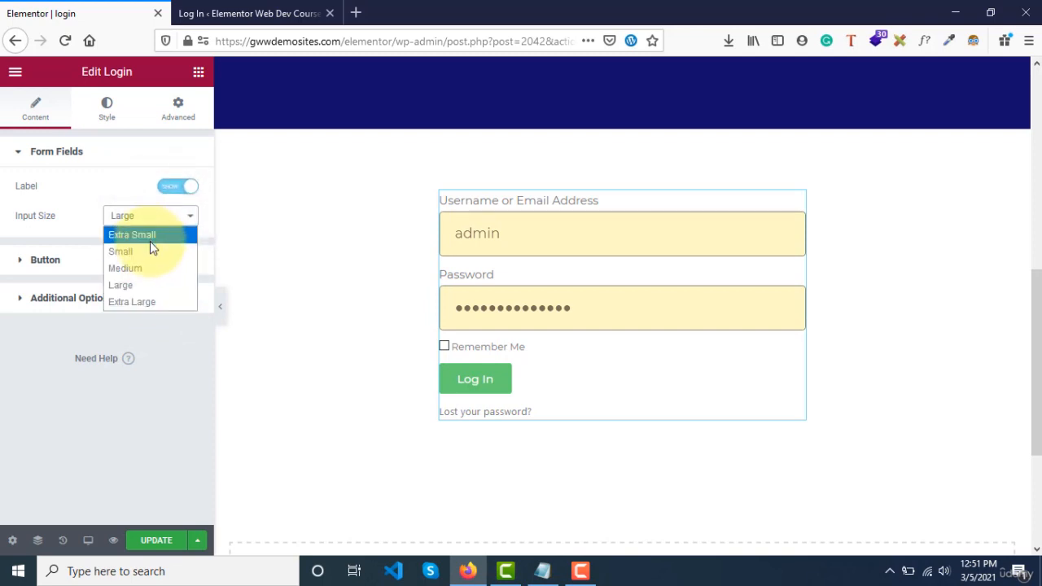
{"action": "left_click", "coordinate": [82, 211]}
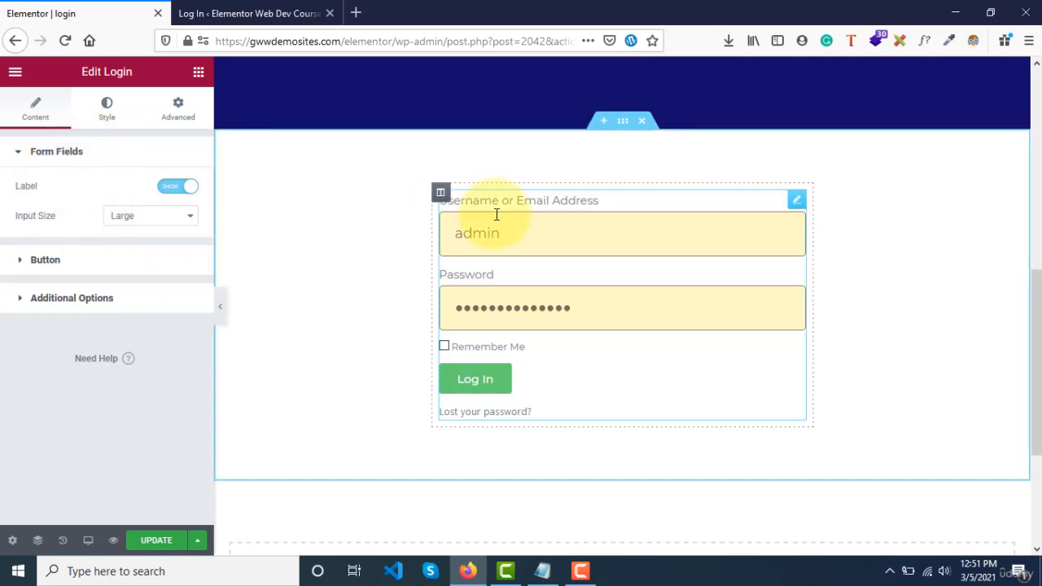
Step: Replace the login form's button text with "Login From Her"
{"action": "left_click", "coordinate": [39, 261]}
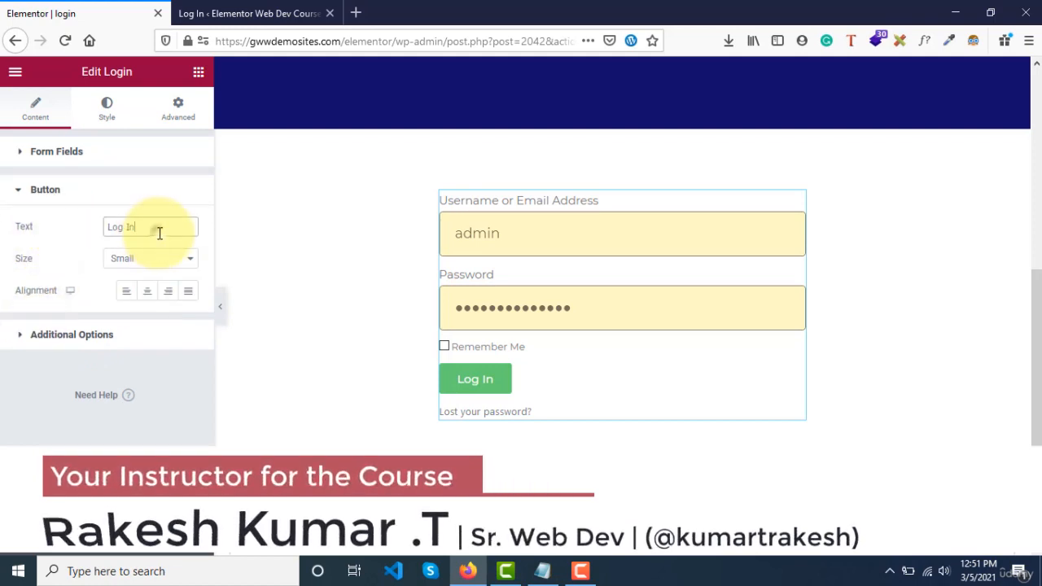
{"action": "left_click_drag", "start_coordinate": [156, 230], "coordinate": [60, 236]}
{"action": "type", "text": "Lo"}
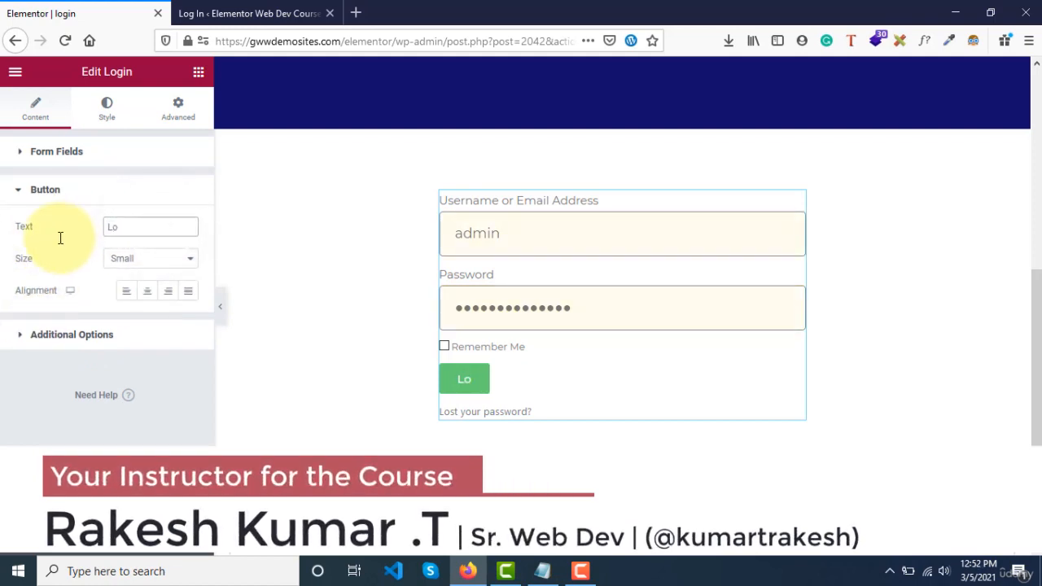
{"action": "type", "text": "gin Fro"}
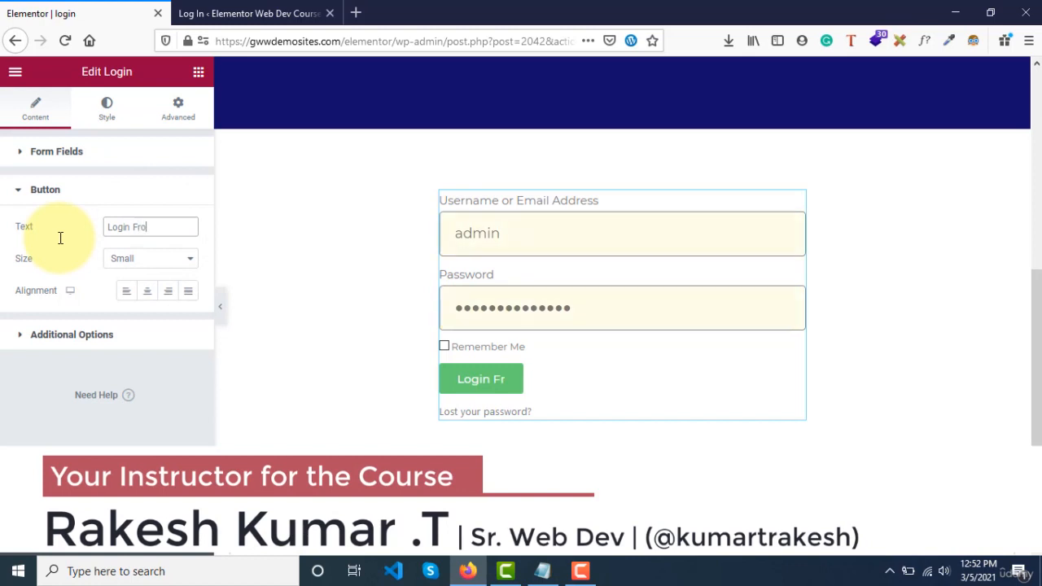
{"action": "type", "text": "m Her"}
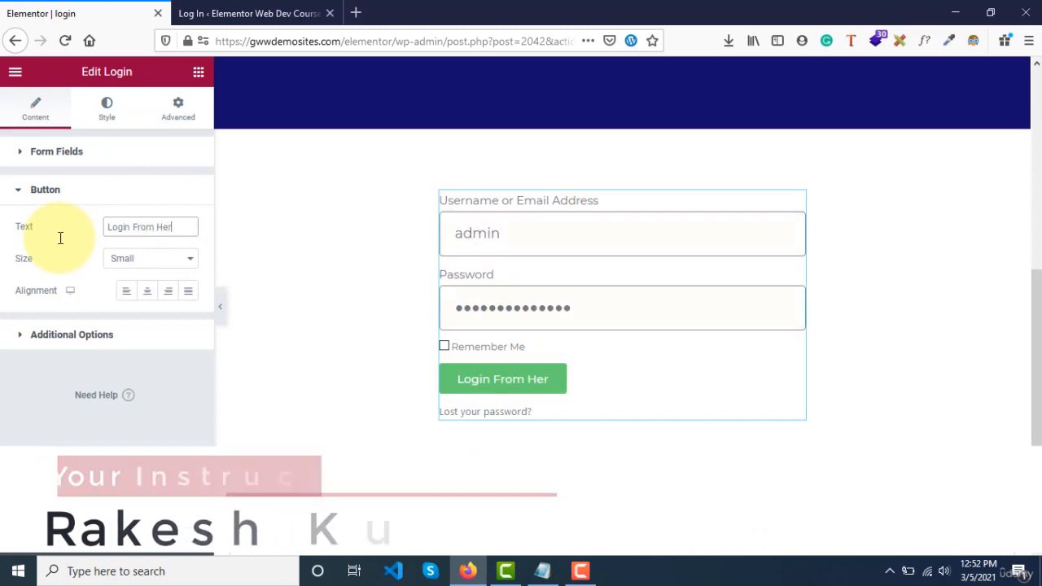
Step: Change the login form's button text to "Login To Dashboard"
{"action": "key", "text": "BackSpace"}
{"action": "key", "text": "BackSpace"}
{"action": "key", "text": "BackSpace"}
{"action": "key", "text": "BackSpace"}
{"action": "key", "text": "BackSpace"}
{"action": "key", "text": "BackSpace"}
{"action": "key", "text": "BackSpace"}
{"action": "key", "text": "BackSpace"}
{"action": "key", "text": "BackSpace"}
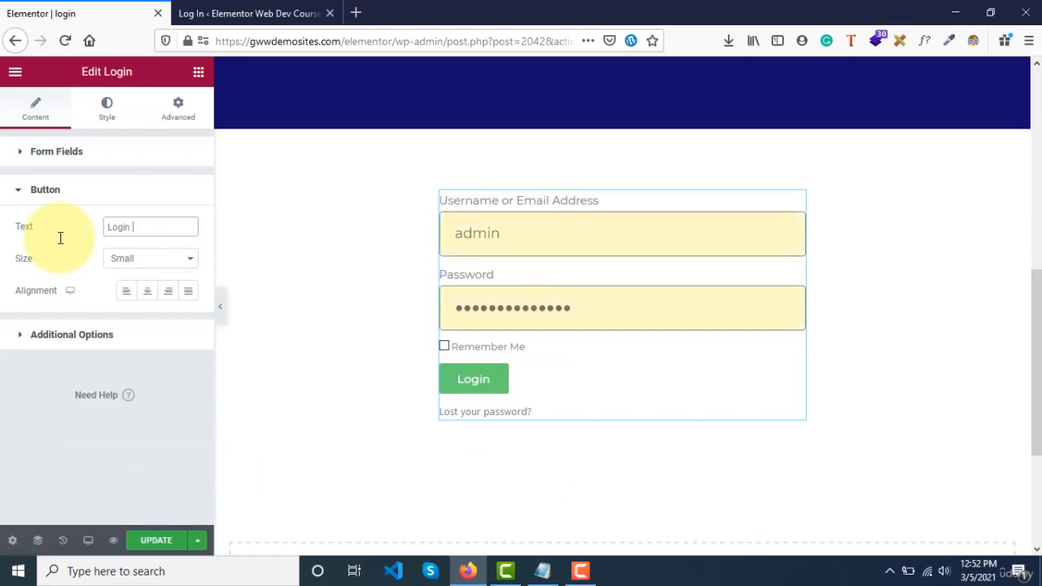
{"action": "type", "text": "To "}
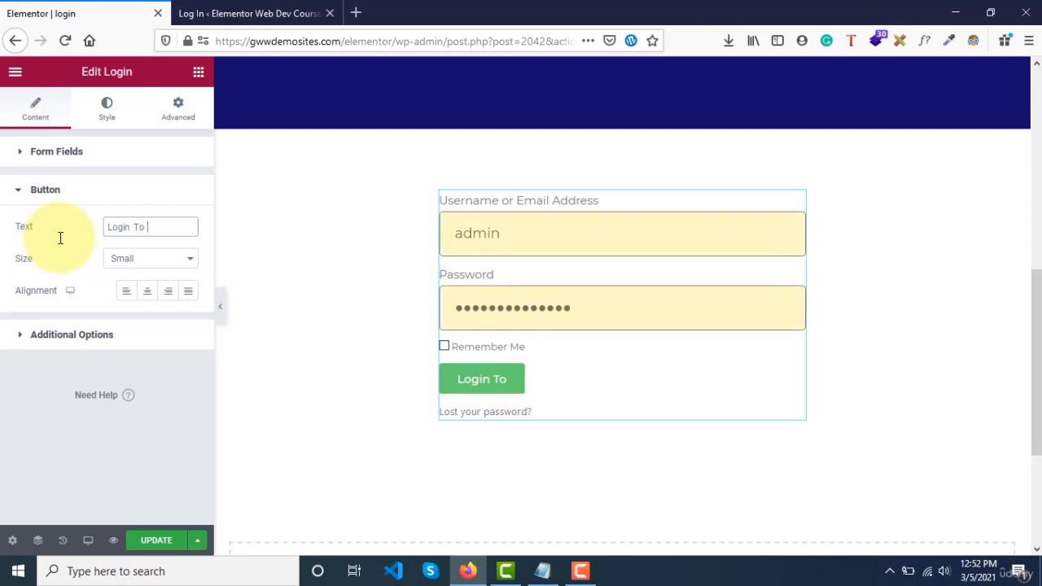
{"action": "type", "text": "Dashboa"}
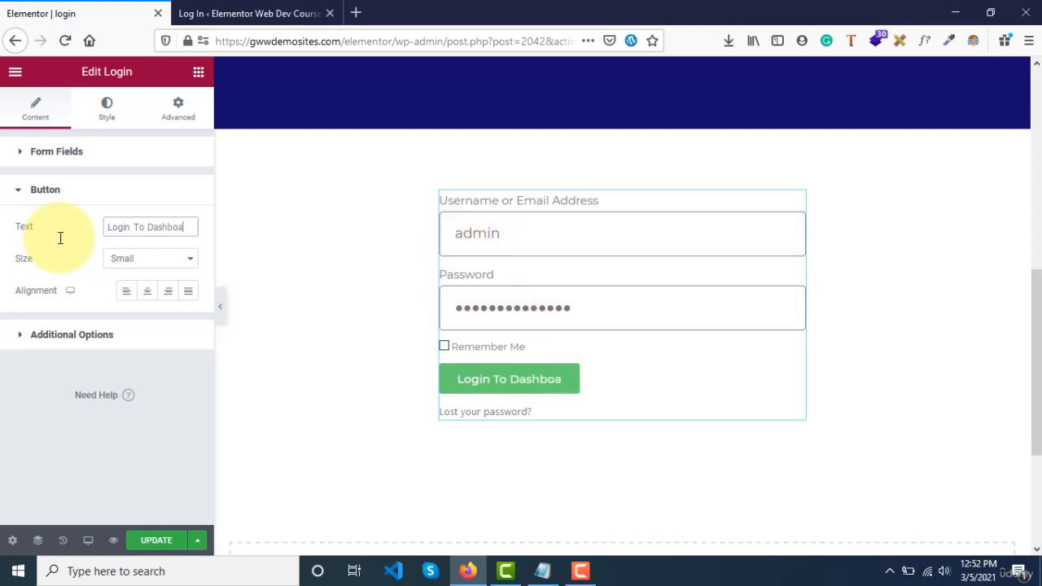
{"action": "type", "text": "rd"}
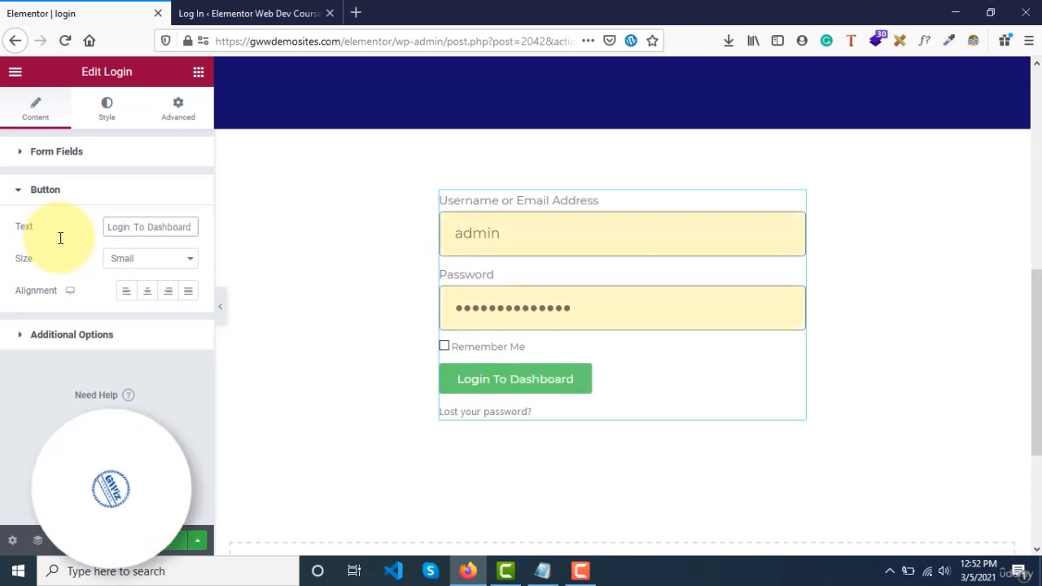
Step: Shorten the login form's button text to "Login"
{"action": "key", "text": "BackSpace"}
{"action": "key", "text": "BackSpace"}
{"action": "key", "text": "BackSpace"}
{"action": "key", "text": "BackSpace"}
{"action": "key", "text": "BackSpace"}
{"action": "key", "text": "BackSpace"}
{"action": "key", "text": "BackSpace"}
{"action": "key", "text": "BackSpace"}
{"action": "key", "text": "BackSpace"}
{"action": "key", "text": "BackSpace"}
{"action": "key", "text": "BackSpace"}
{"action": "key", "text": "BackSpace"}
{"action": "key", "text": "BackSpace"}
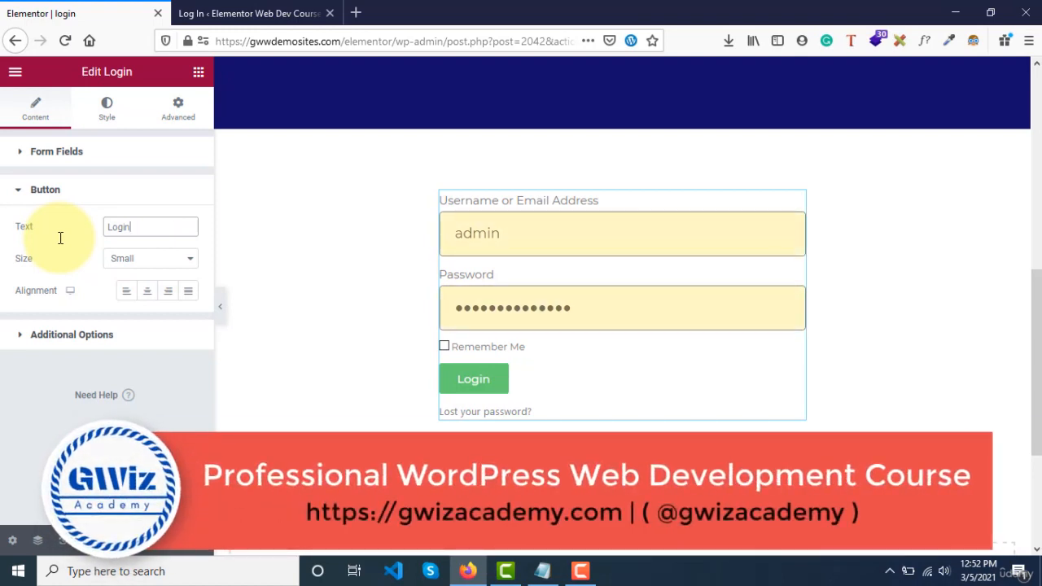
Step: Set the Login button's size to Large, try the right, center and left alignments, and settle on justified
{"action": "left_click", "coordinate": [143, 267]}
{"action": "left_click", "coordinate": [146, 329]}
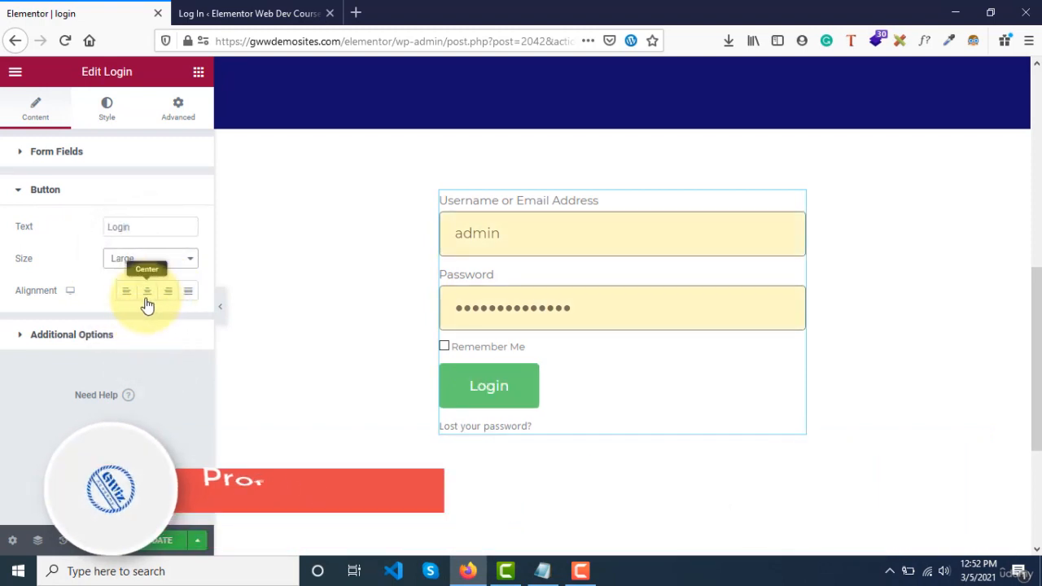
{"action": "left_click", "coordinate": [187, 293]}
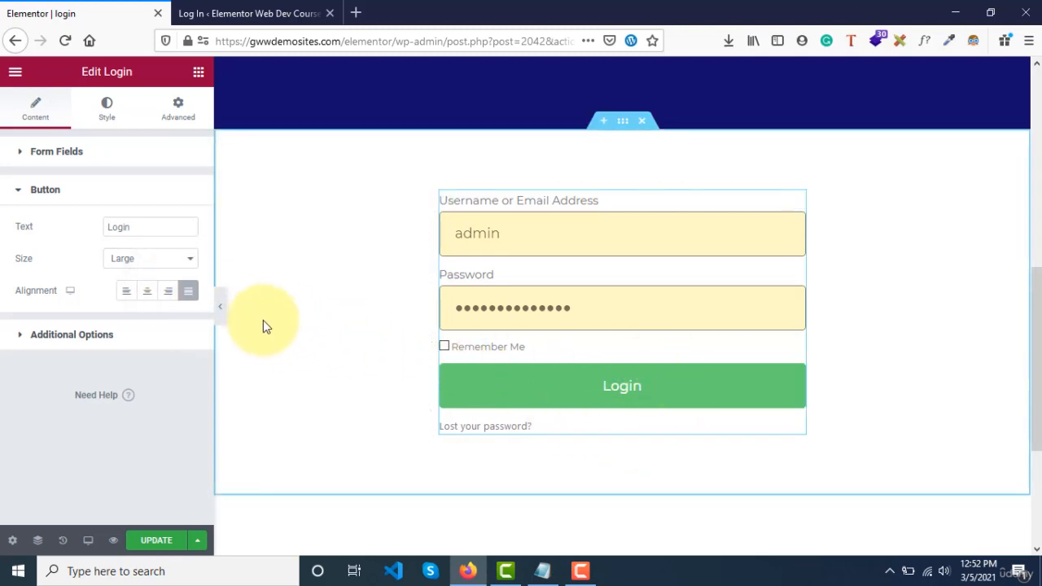
{"action": "left_click", "coordinate": [162, 298]}
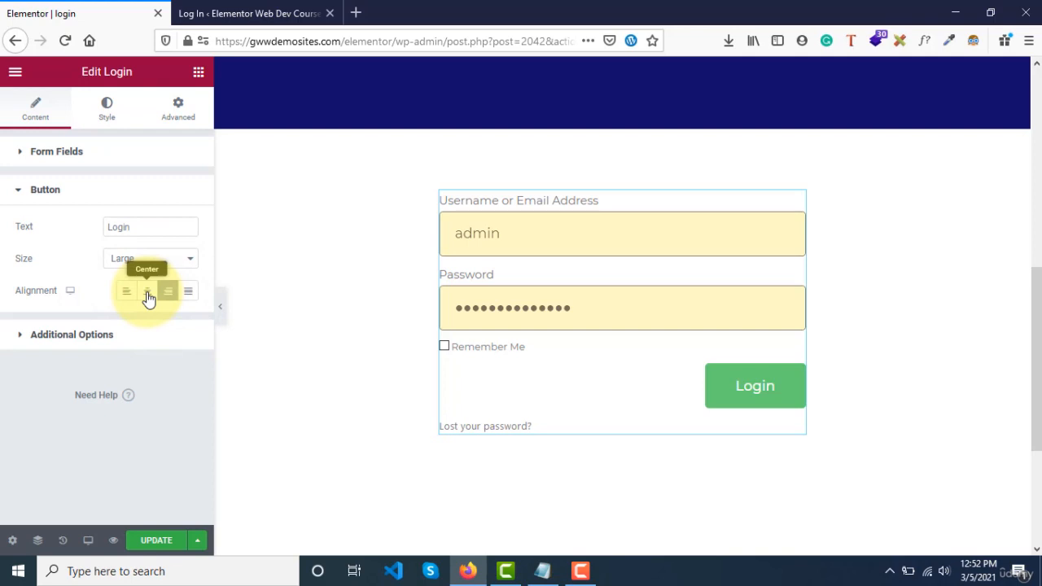
{"action": "left_click", "coordinate": [148, 298]}
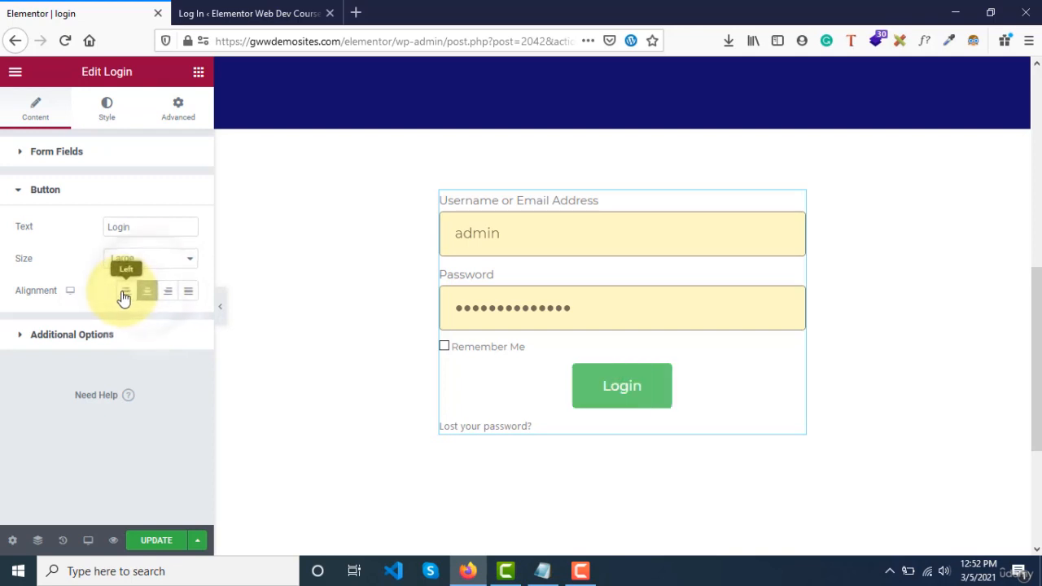
{"action": "left_click", "coordinate": [124, 298]}
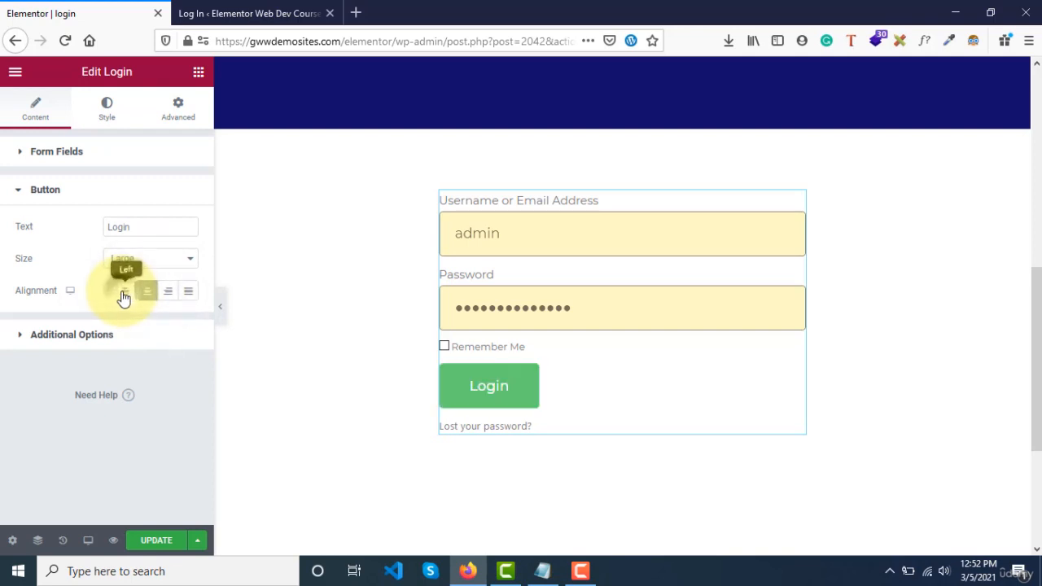
{"action": "left_click", "coordinate": [192, 294]}
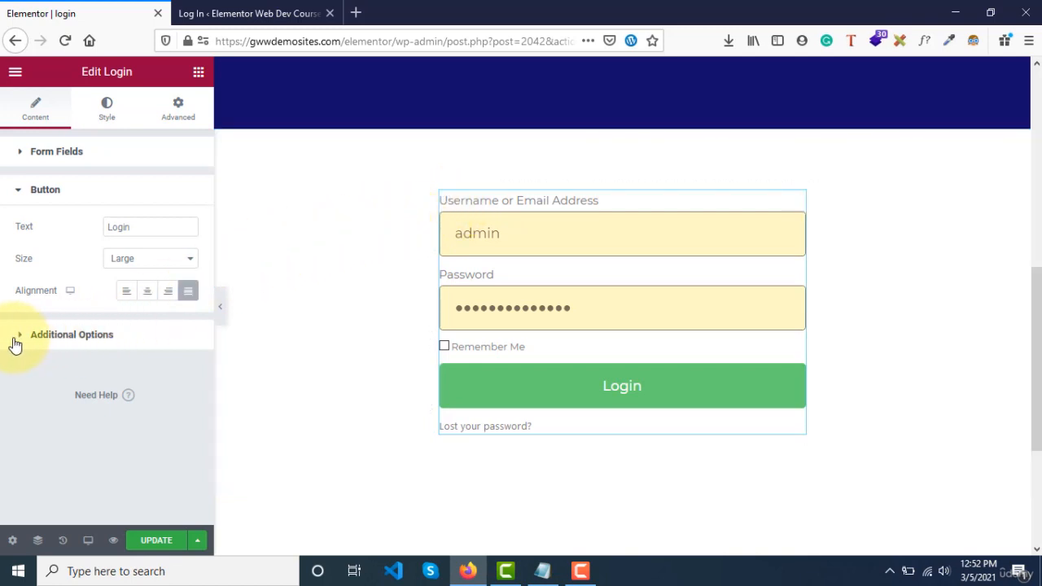
Step: Open the Login widget's additional options, log in through the default WordPress login page to check its landing page, and return to the editor
{"action": "left_click", "coordinate": [88, 334]}
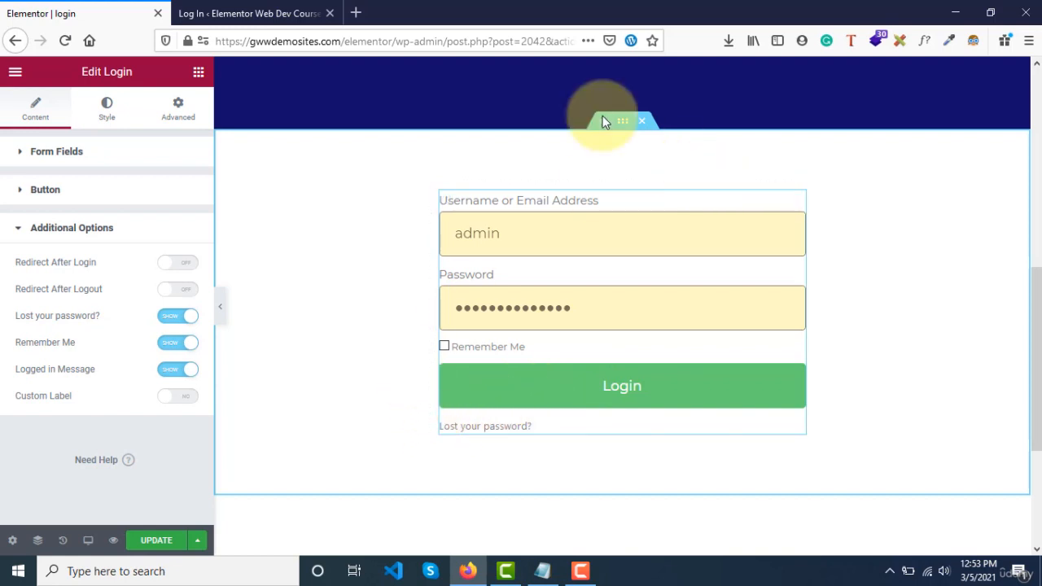
{"action": "left_click", "coordinate": [274, 10]}
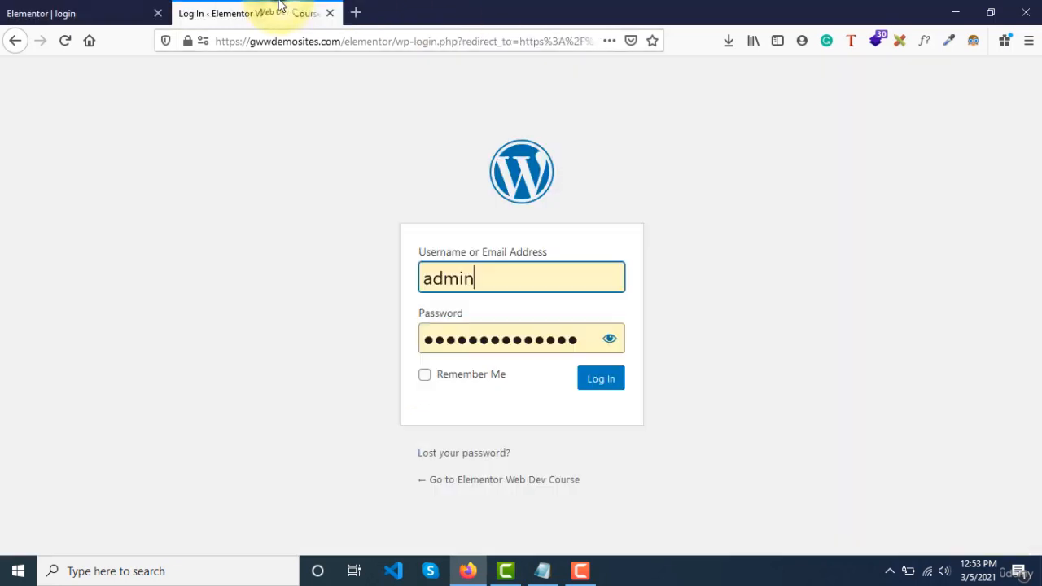
{"action": "left_click", "coordinate": [599, 380]}
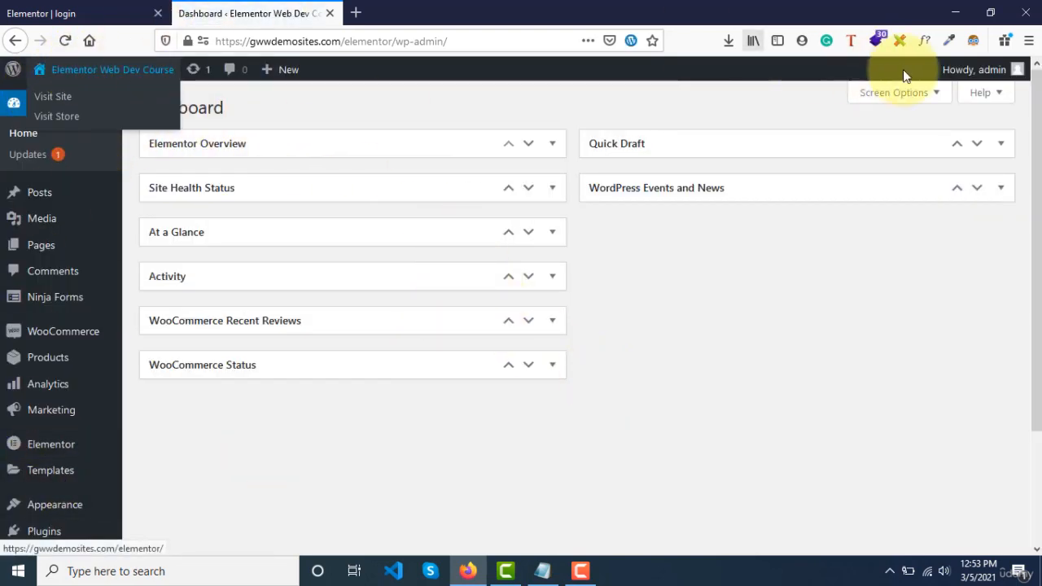
{"action": "left_click", "coordinate": [70, 12]}
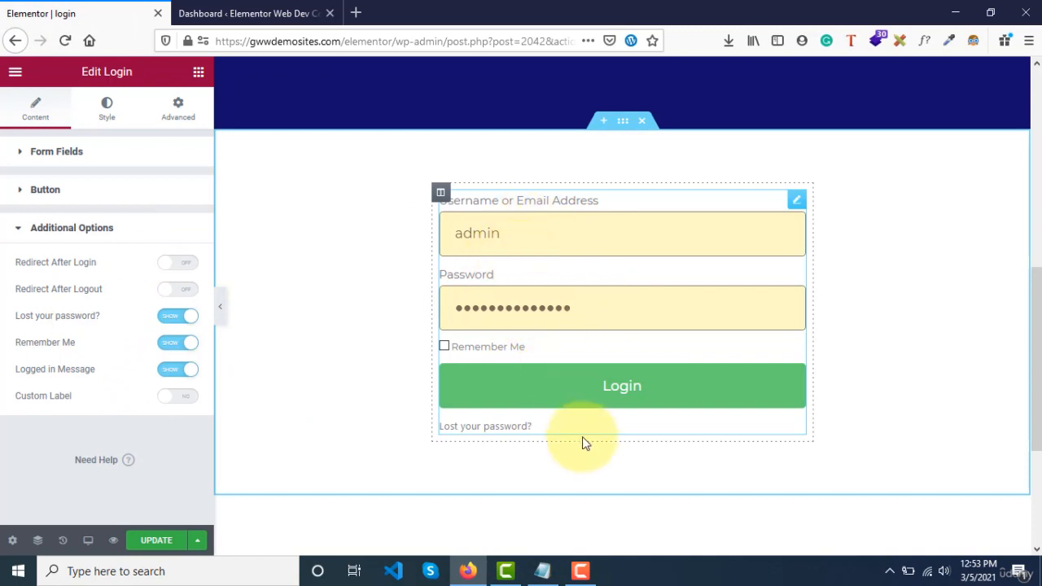
Step: Enable Redirect After Login and set its address to the site's base URL from the dashboard tab, followed by "facebook"
{"action": "left_click", "coordinate": [183, 269]}
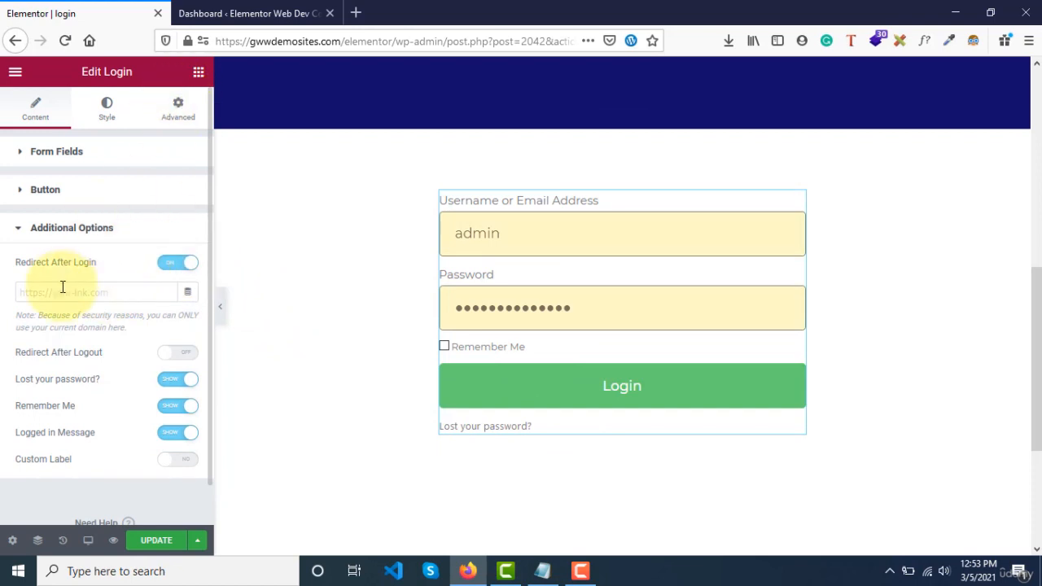
{"action": "left_click", "coordinate": [261, 14]}
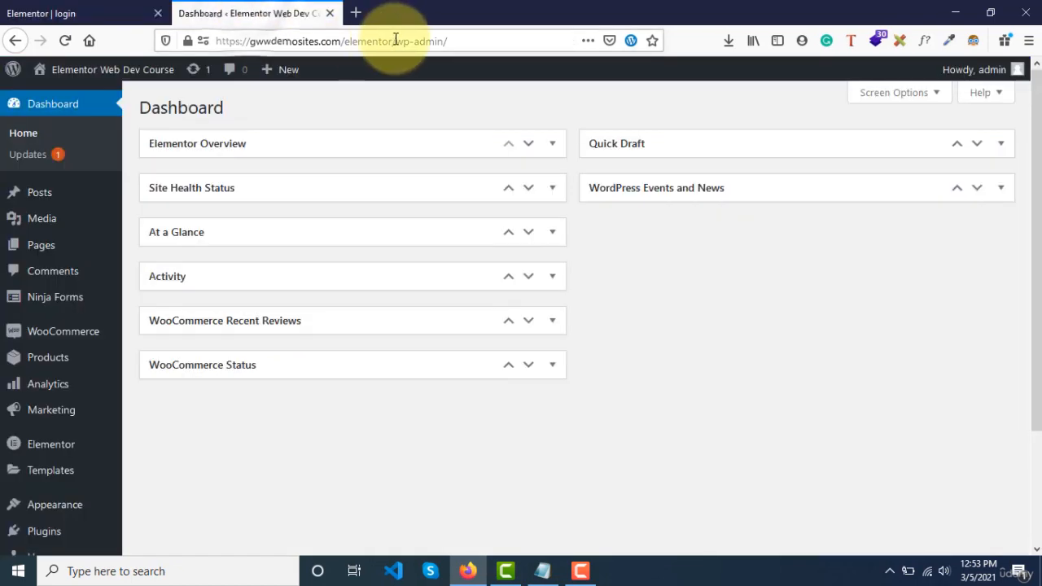
{"action": "left_click_drag", "start_coordinate": [396, 41], "coordinate": [213, 39]}
{"action": "key", "text": "ctrl+c"}
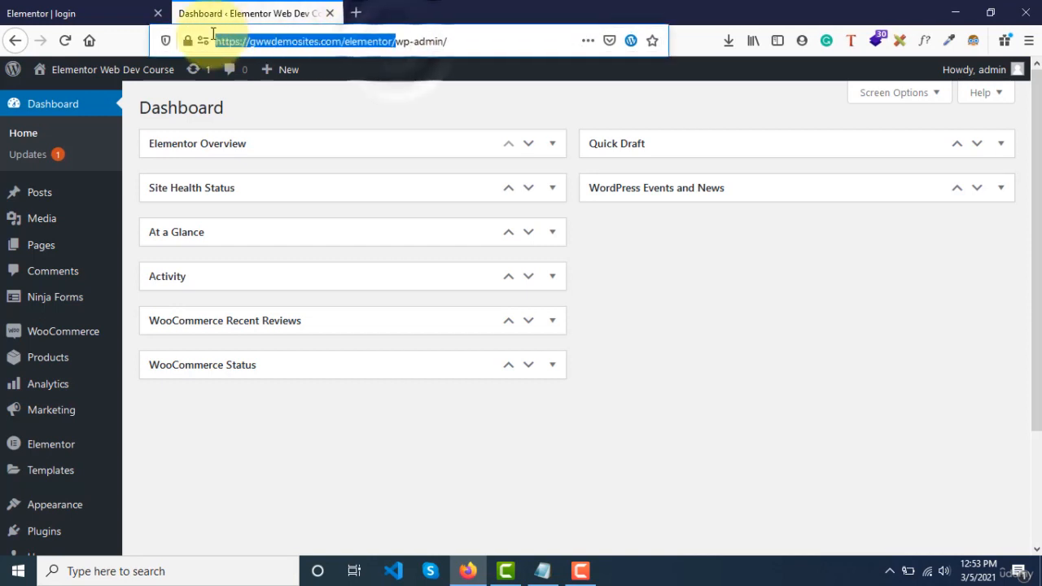
{"action": "left_click", "coordinate": [81, 10]}
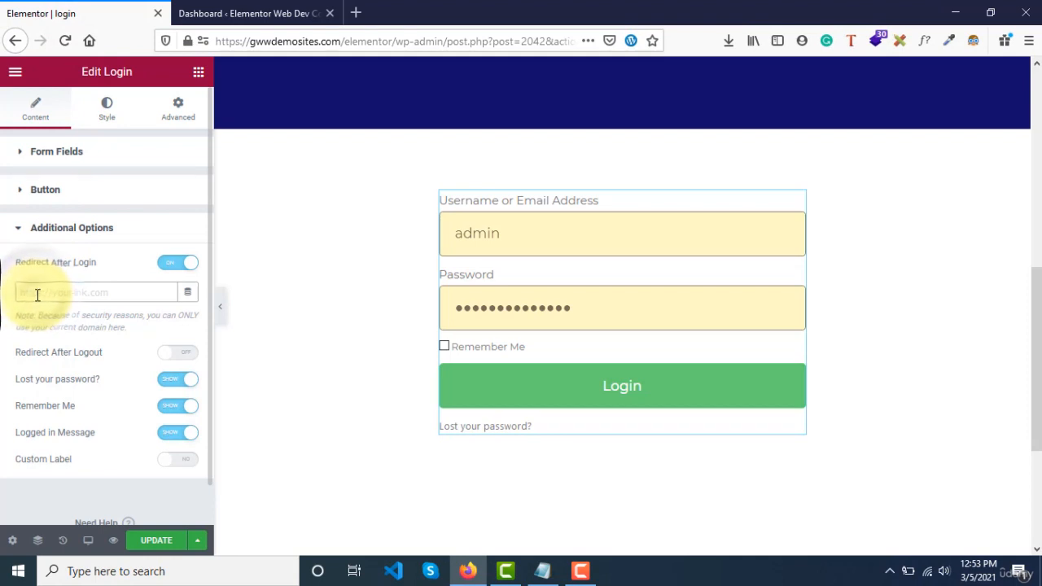
{"action": "key", "text": "ctrl+v"}
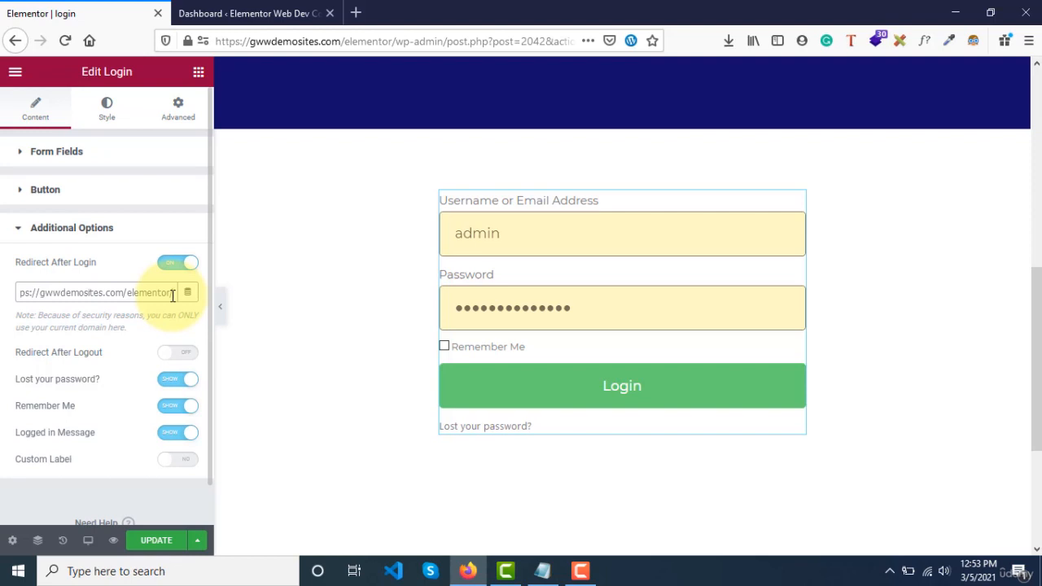
{"action": "type", "text": "face"}
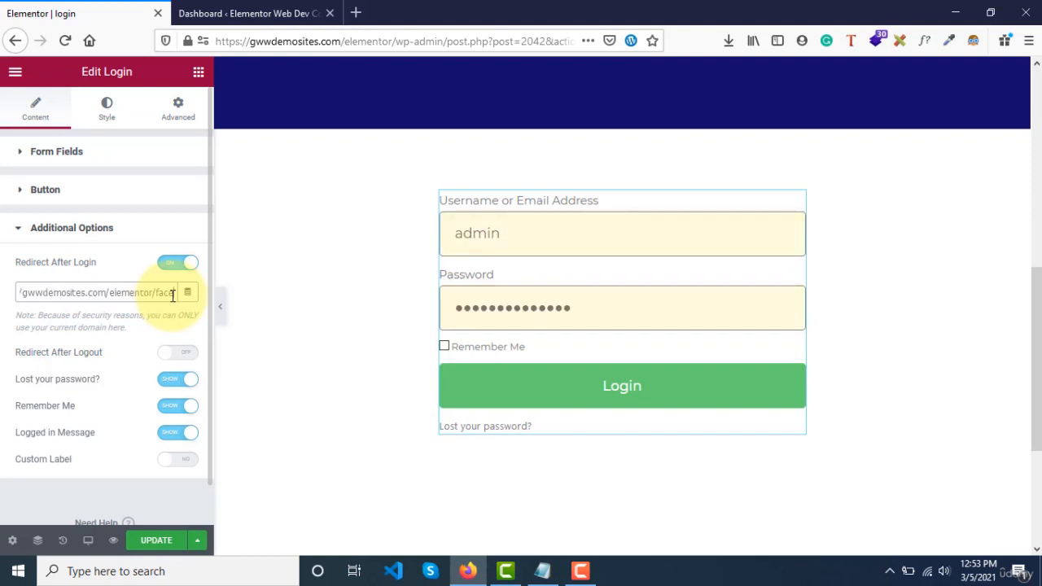
{"action": "type", "text": "boo"}
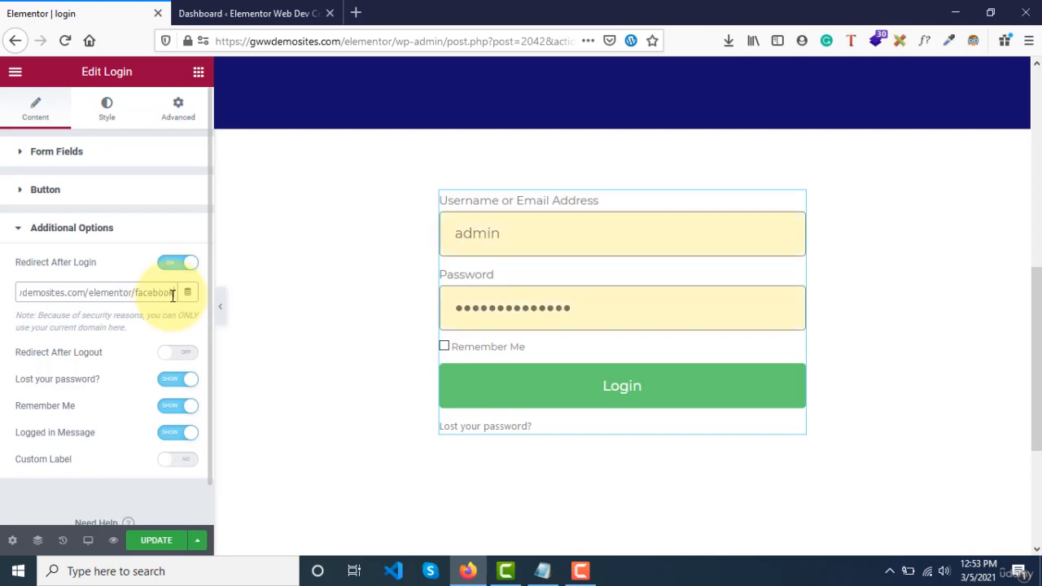
Step: Open the copied redirect address, gwwdemosites.com/elementor/facebook, in a new browser tab and look over the page
{"action": "key", "text": "ctrl+a"}
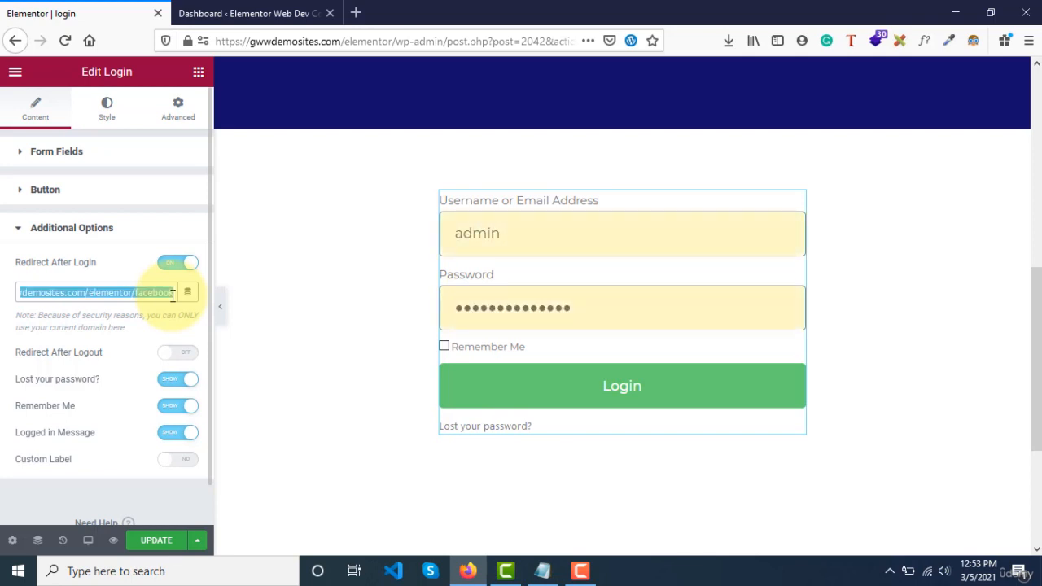
{"action": "left_click", "coordinate": [356, 12]}
{"action": "type", "text": "https://gwwdemosites.com/elementor/facebook"}
{"action": "key", "text": "Return"}
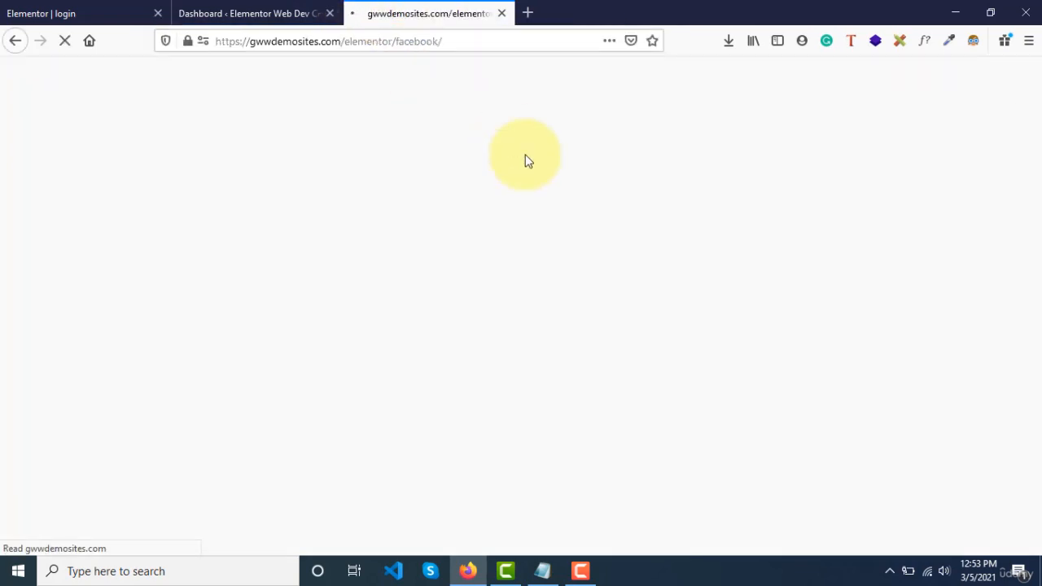
{"action": "scroll", "coordinate": [554, 315], "scroll_direction": "down", "scroll_amount": 10}
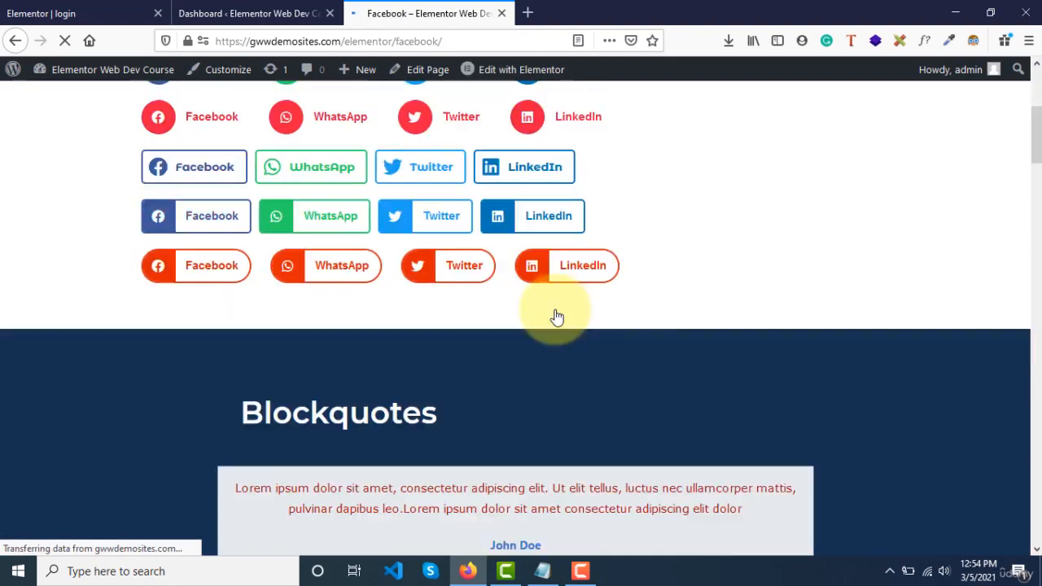
{"action": "scroll", "coordinate": [557, 317], "scroll_direction": "up", "scroll_amount": 10}
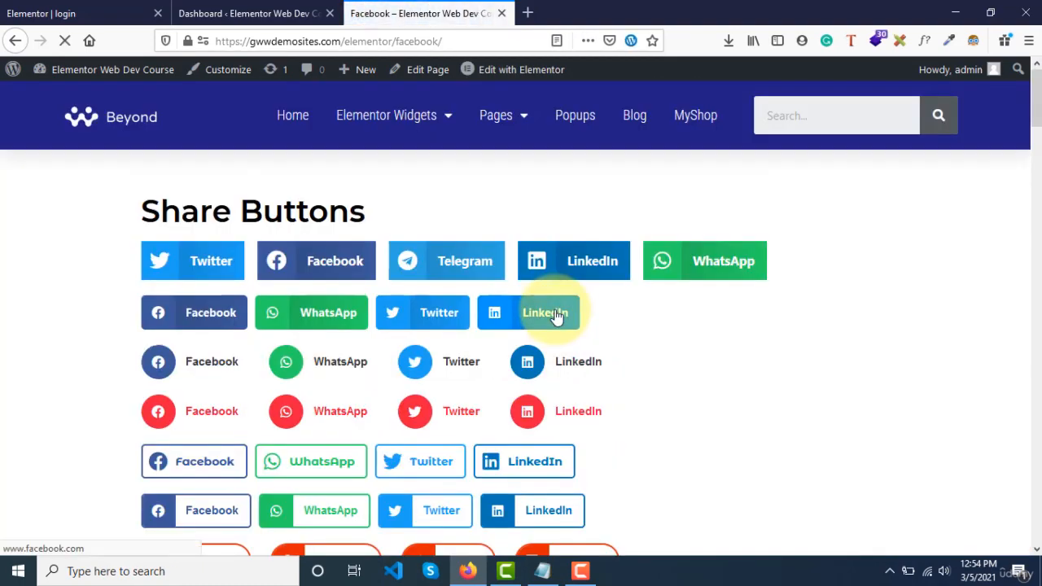
Step: Return to the Elementor editor and reopen the Login widget's additional options
{"action": "left_click", "coordinate": [75, 12]}
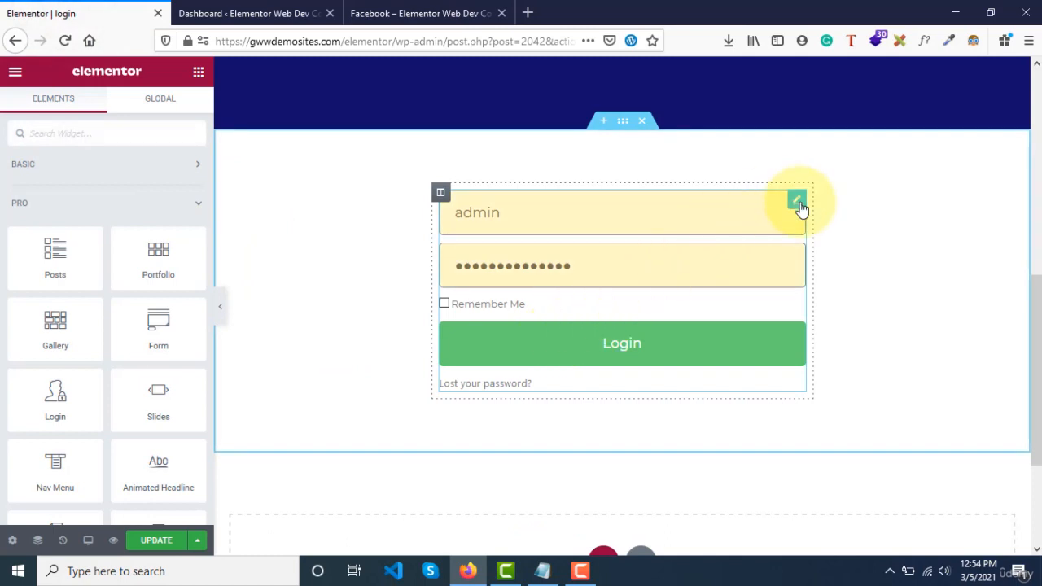
{"action": "left_click", "coordinate": [798, 199]}
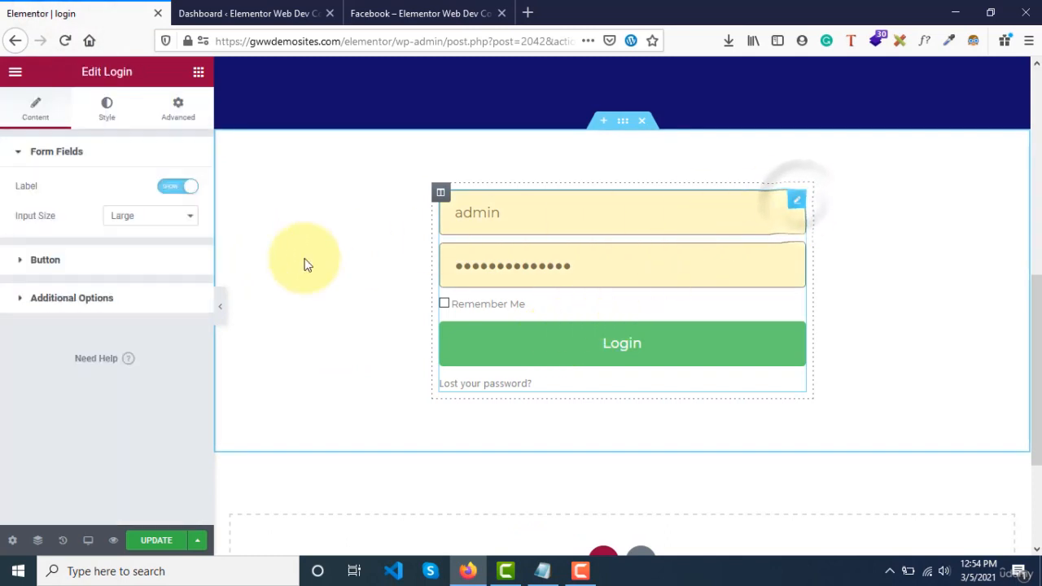
{"action": "left_click", "coordinate": [124, 297]}
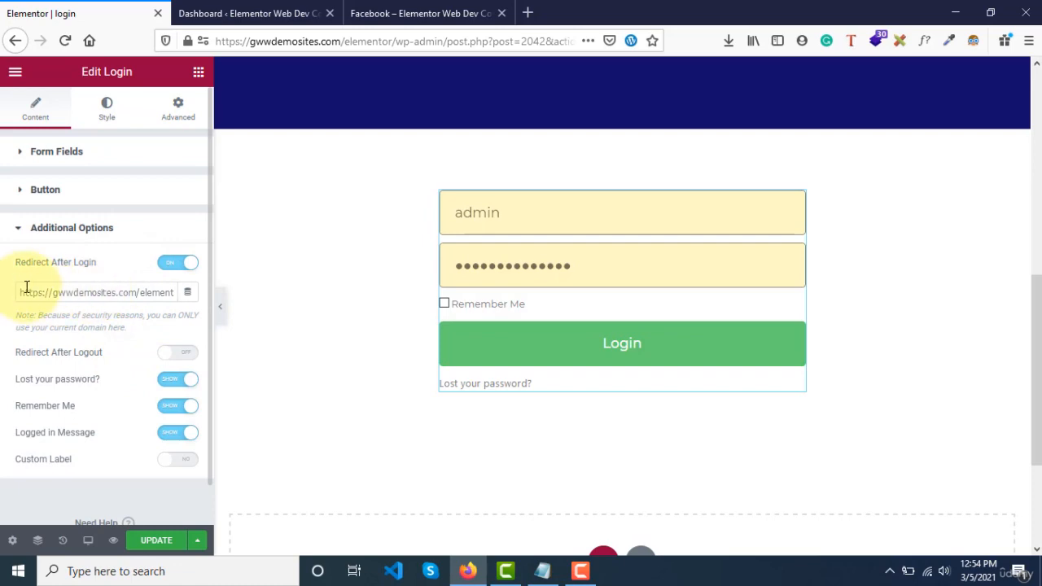
Step: Compare the Facebook redirect page with the default WordPress dashboard, and return to the Login widget's redirect settings
{"action": "left_click", "coordinate": [456, 13]}
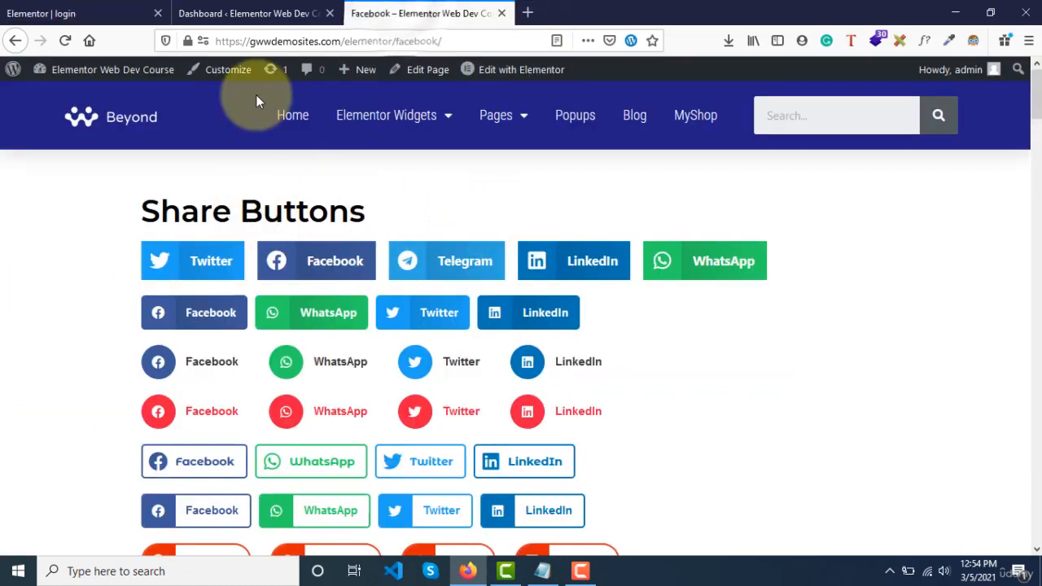
{"action": "left_click", "coordinate": [248, 10]}
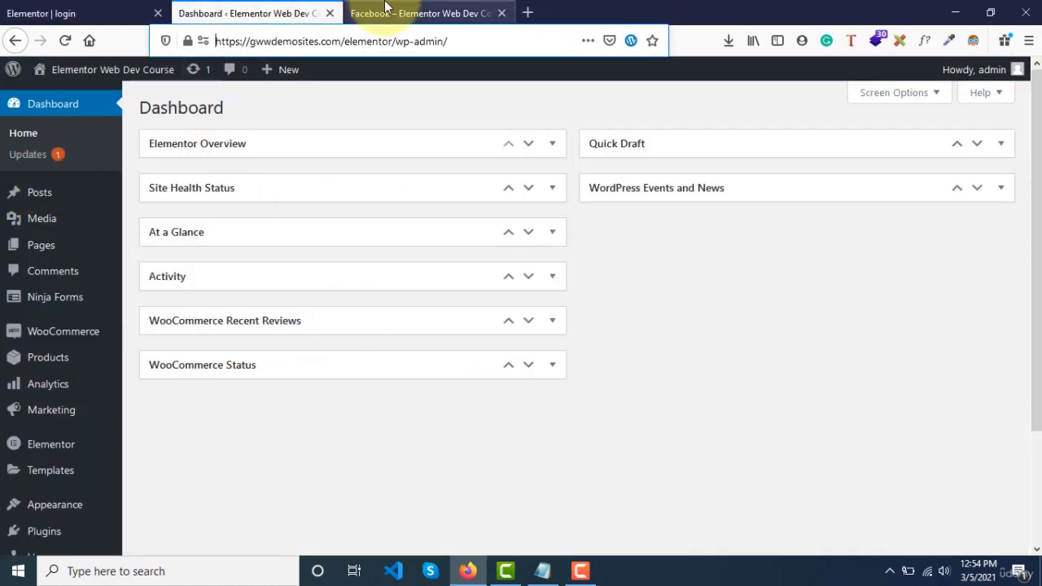
{"action": "left_click", "coordinate": [411, 18]}
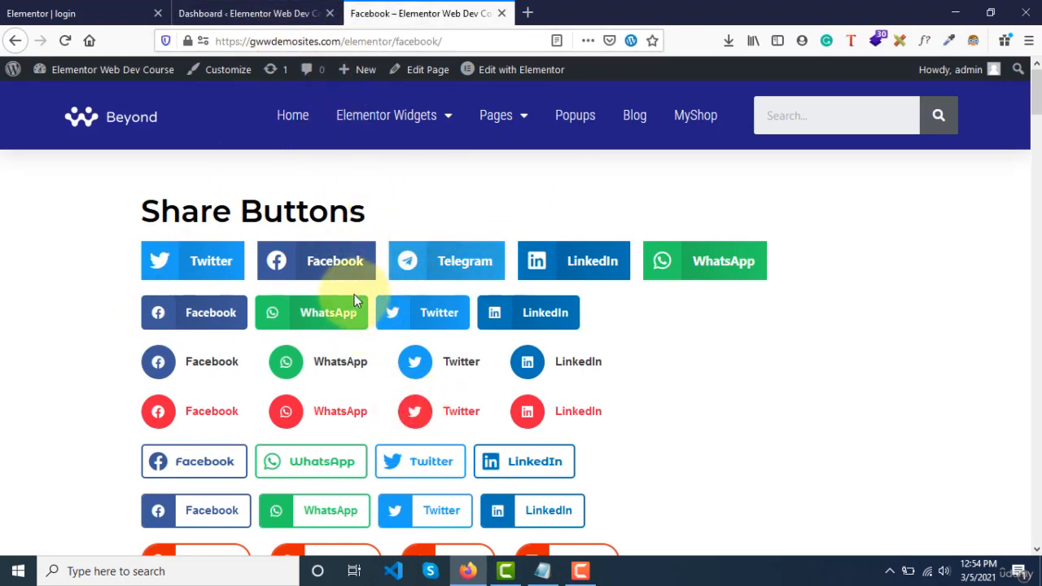
{"action": "left_click", "coordinate": [264, 15]}
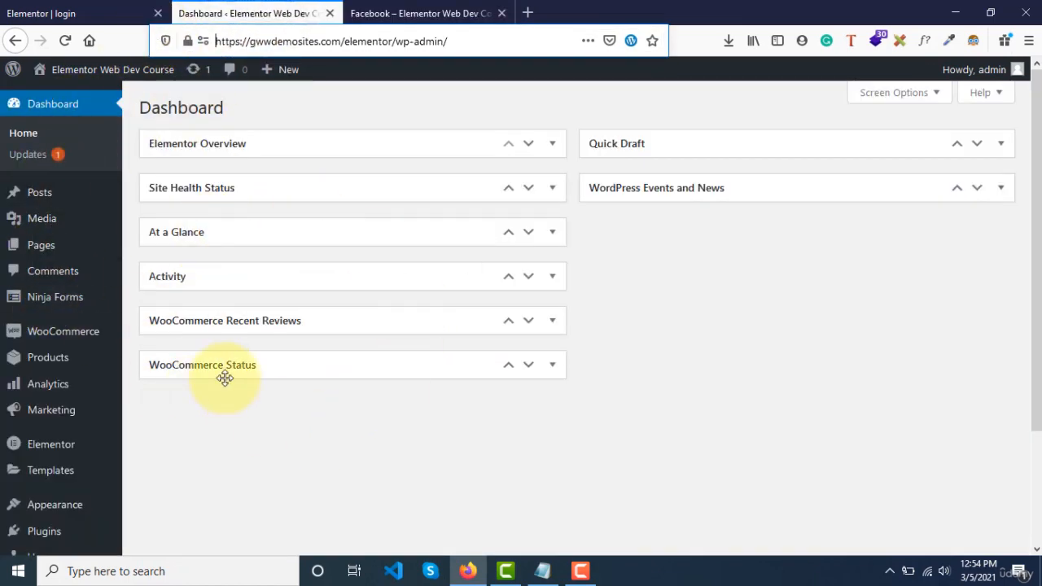
{"action": "left_click", "coordinate": [411, 13]}
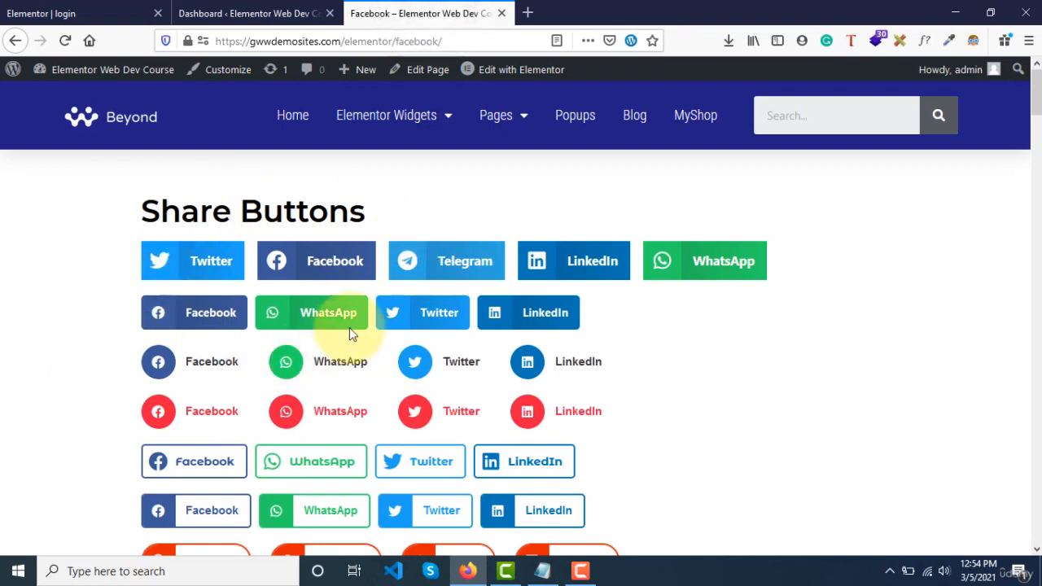
{"action": "left_click", "coordinate": [74, 15]}
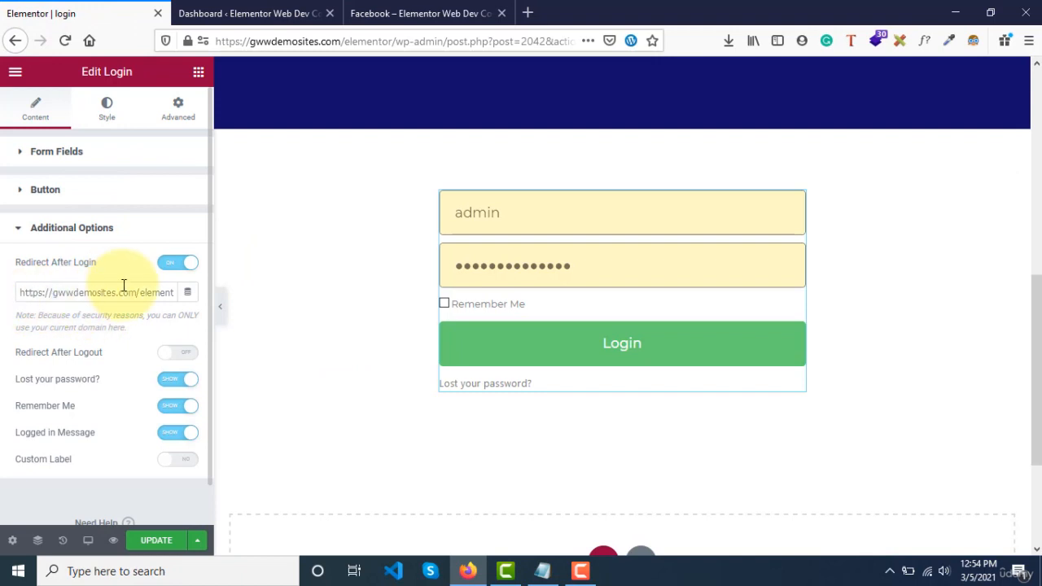
Step: Try out the Redirect After Logout option and its address field, revisit the Facebook page, and switch the option off again
{"action": "left_click", "coordinate": [181, 359]}
{"action": "left_click", "coordinate": [50, 386]}
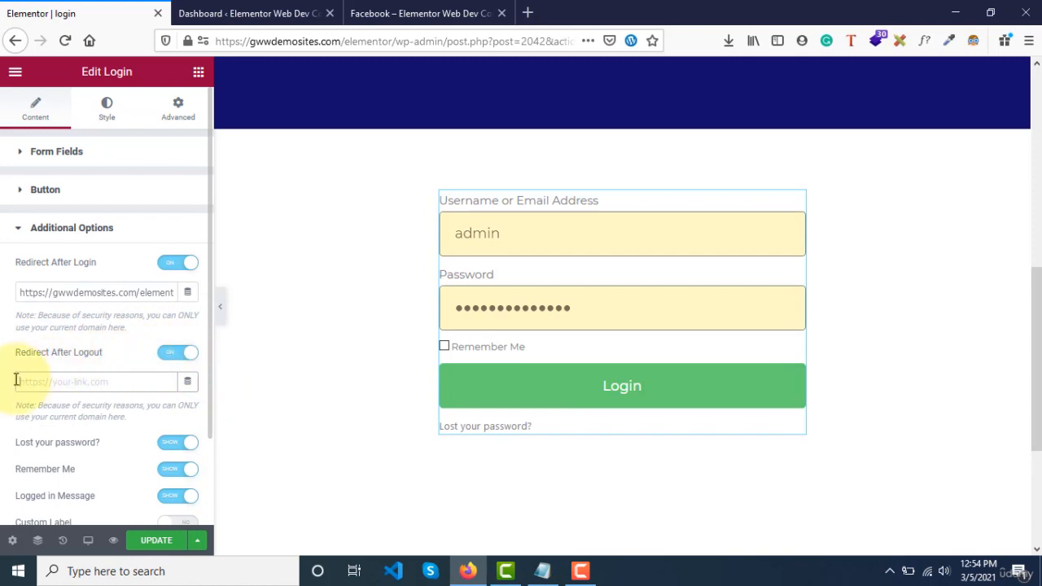
{"action": "left_click", "coordinate": [103, 380]}
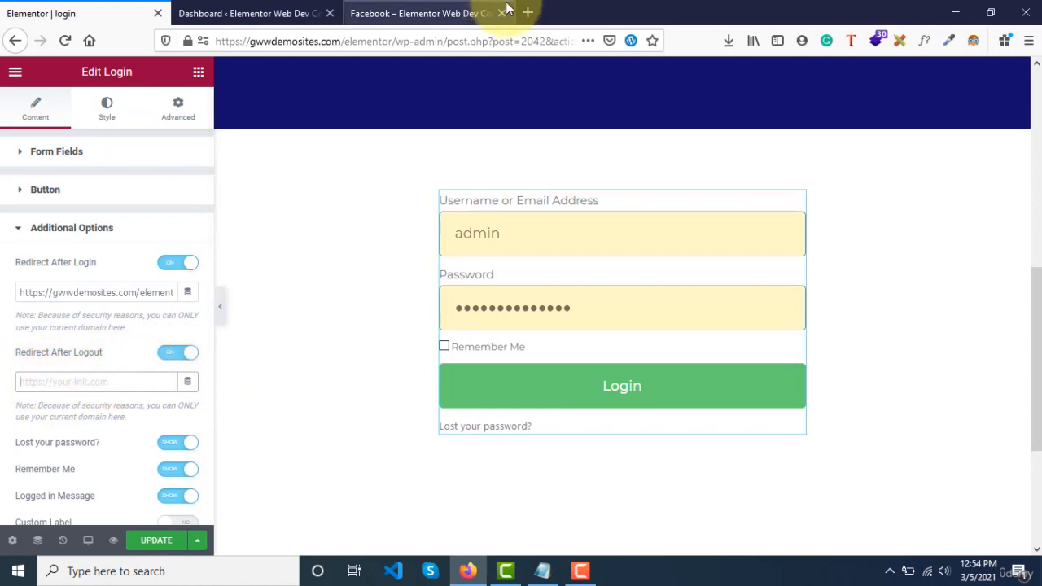
{"action": "left_click", "coordinate": [440, 13]}
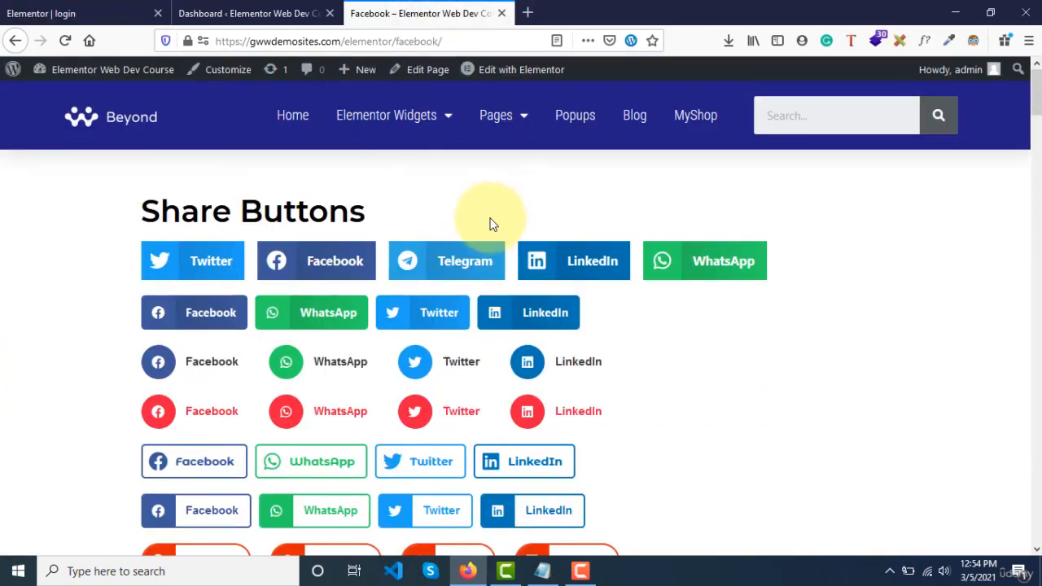
{"action": "left_click", "coordinate": [85, 17]}
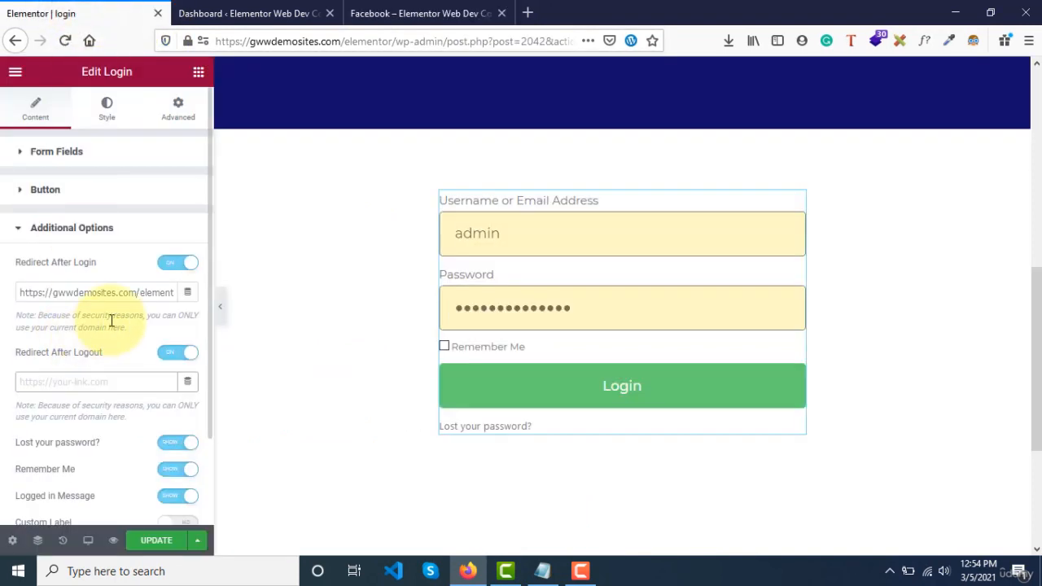
{"action": "left_click", "coordinate": [171, 353]}
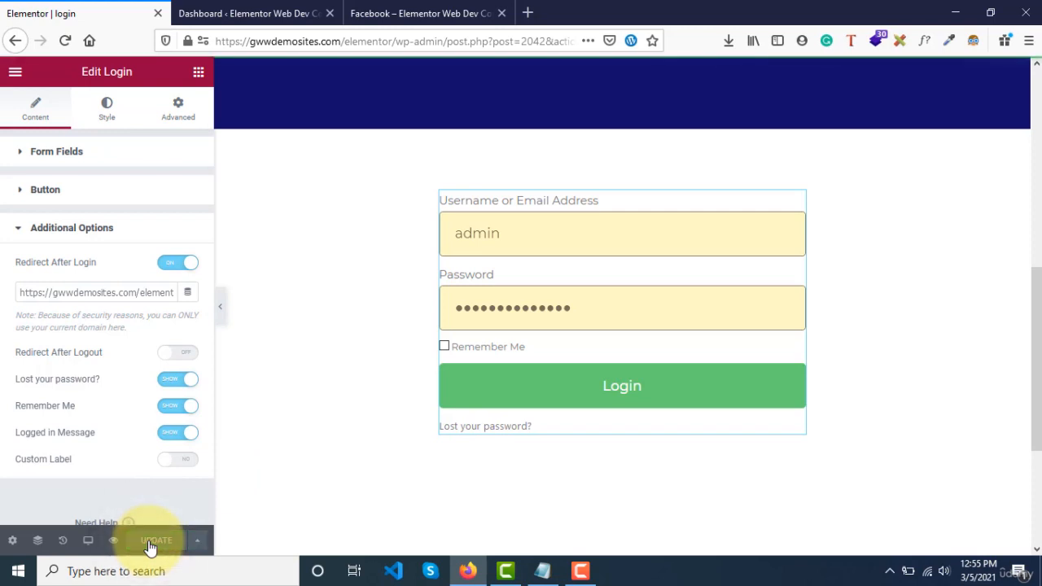
Step: Preview the login page to examine the logged-in message, and toggle the widget's Logged in Message option off and back on
{"action": "left_click", "coordinate": [114, 541]}
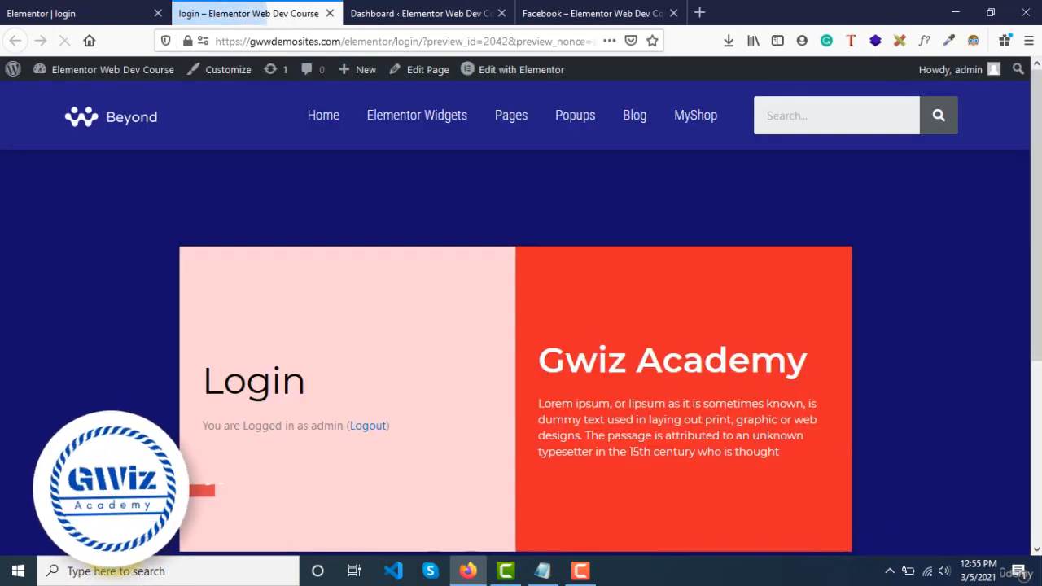
{"action": "scroll", "coordinate": [338, 434], "scroll_direction": "down", "scroll_amount": 3}
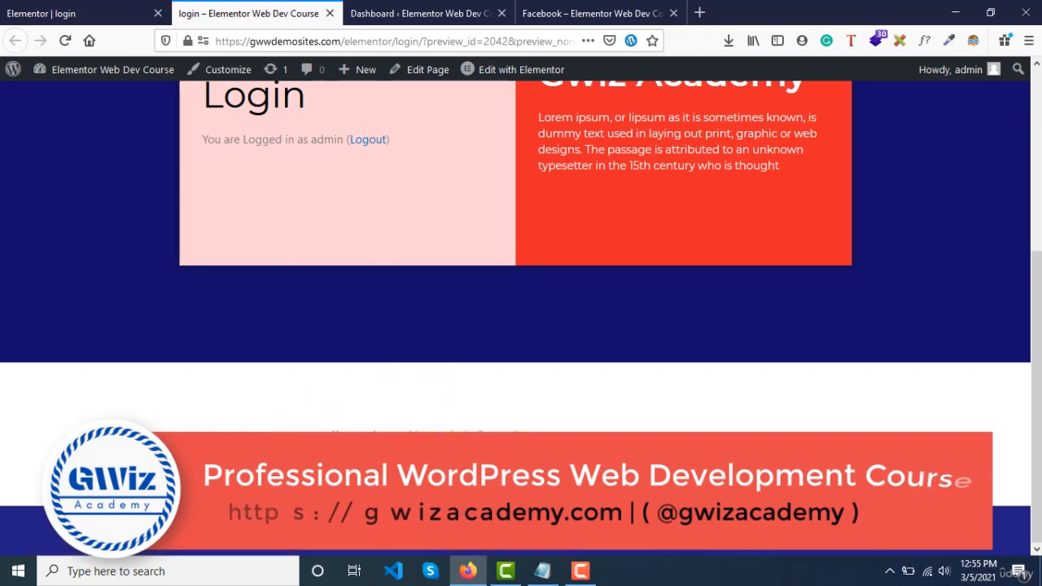
{"action": "left_click", "coordinate": [65, 6]}
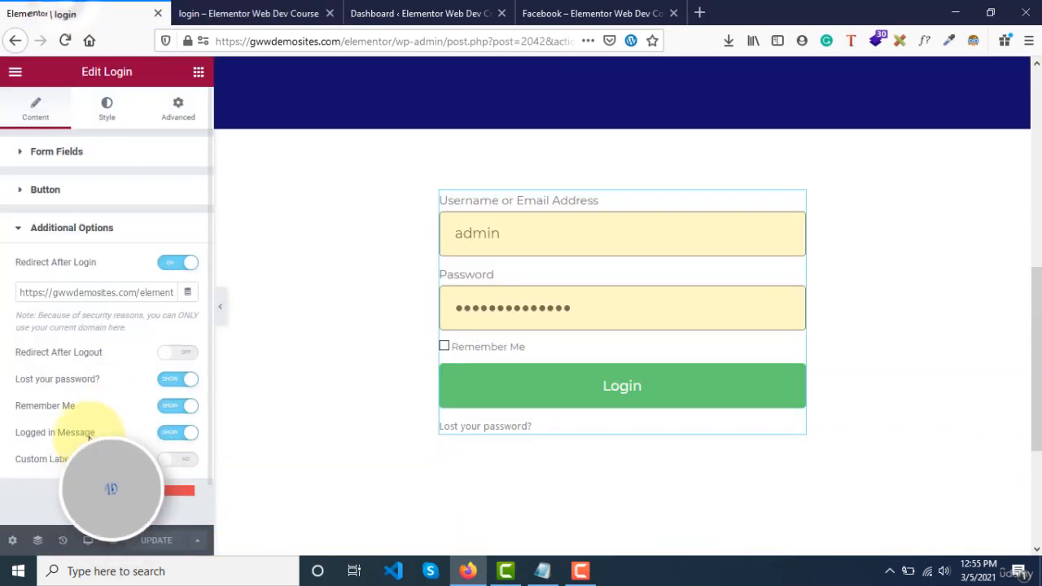
{"action": "left_click", "coordinate": [178, 434]}
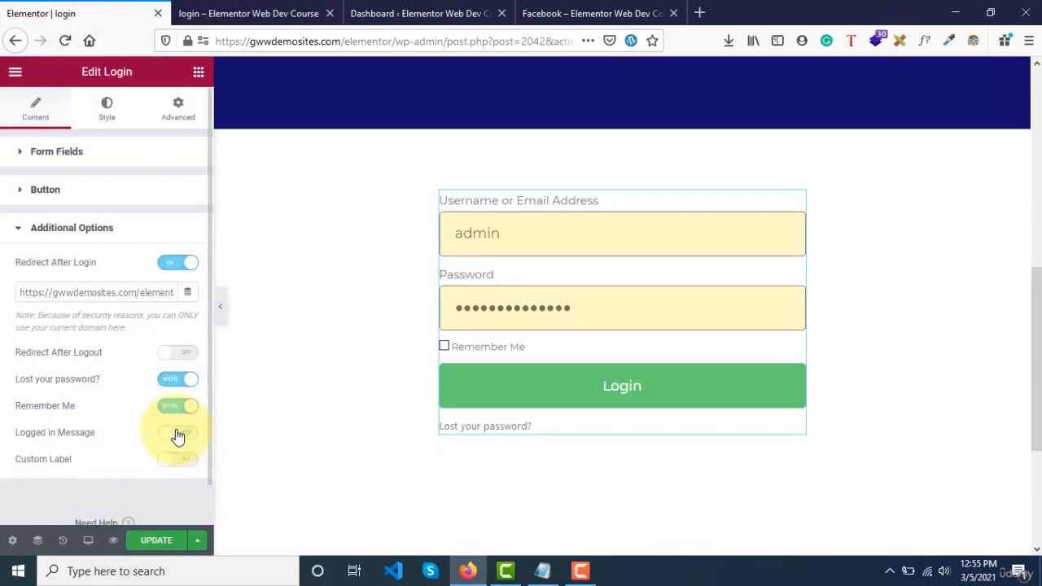
{"action": "left_click", "coordinate": [178, 435]}
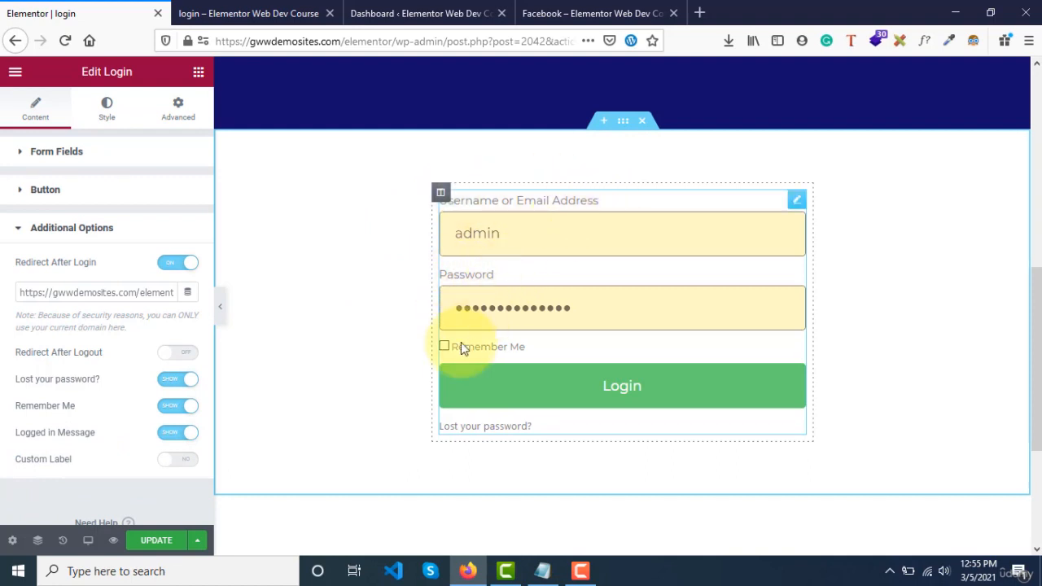
Step: Enable Custom Label and set the username label to "Enter your Username or Email Address"
{"action": "left_click", "coordinate": [180, 463]}
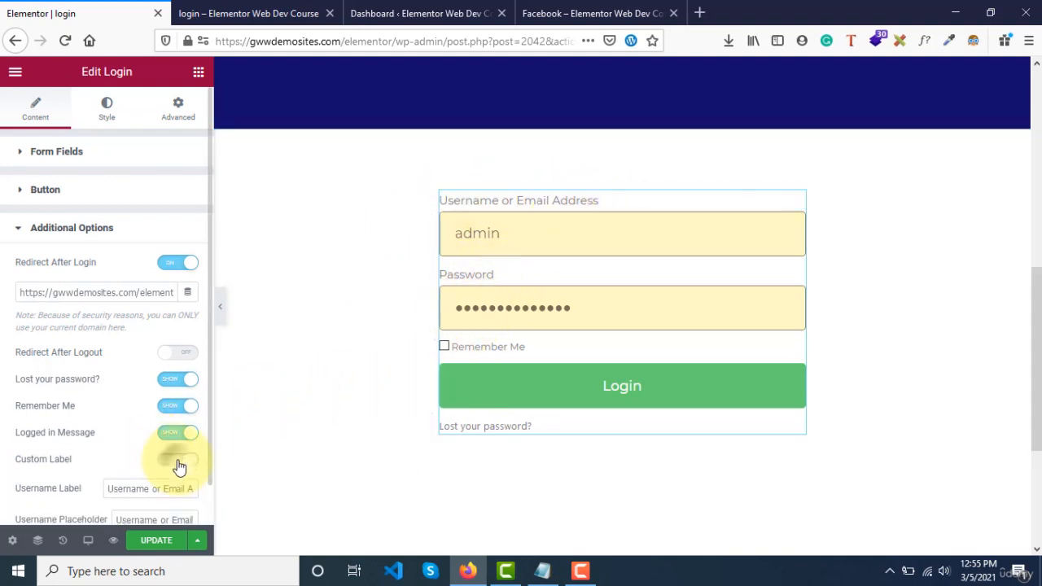
{"action": "scroll", "coordinate": [181, 465], "scroll_direction": "down", "scroll_amount": 2}
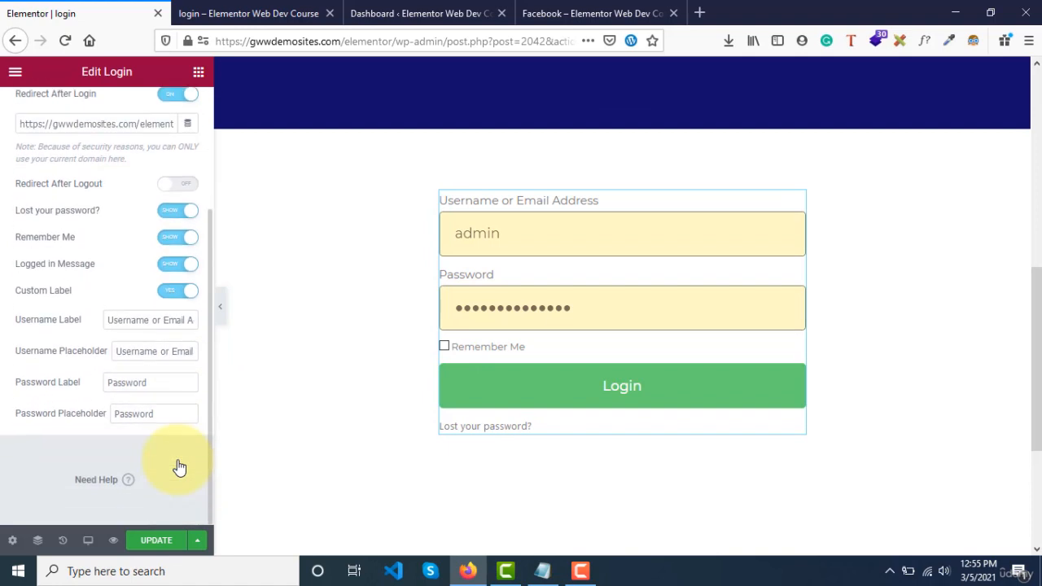
{"action": "left_click", "coordinate": [110, 320]}
{"action": "type", "text": "Enter yo"}
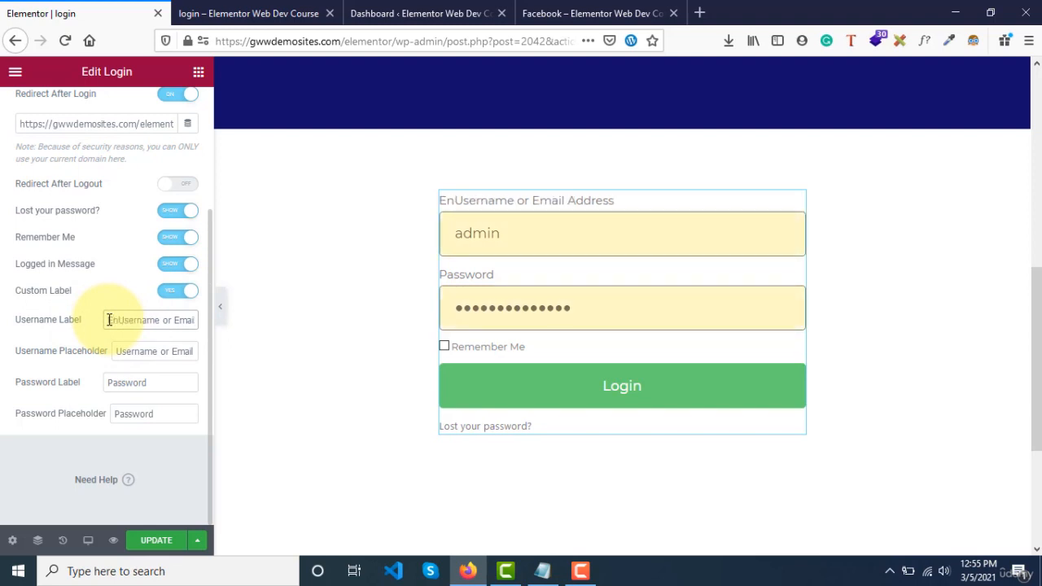
{"action": "type", "text": "ur"}
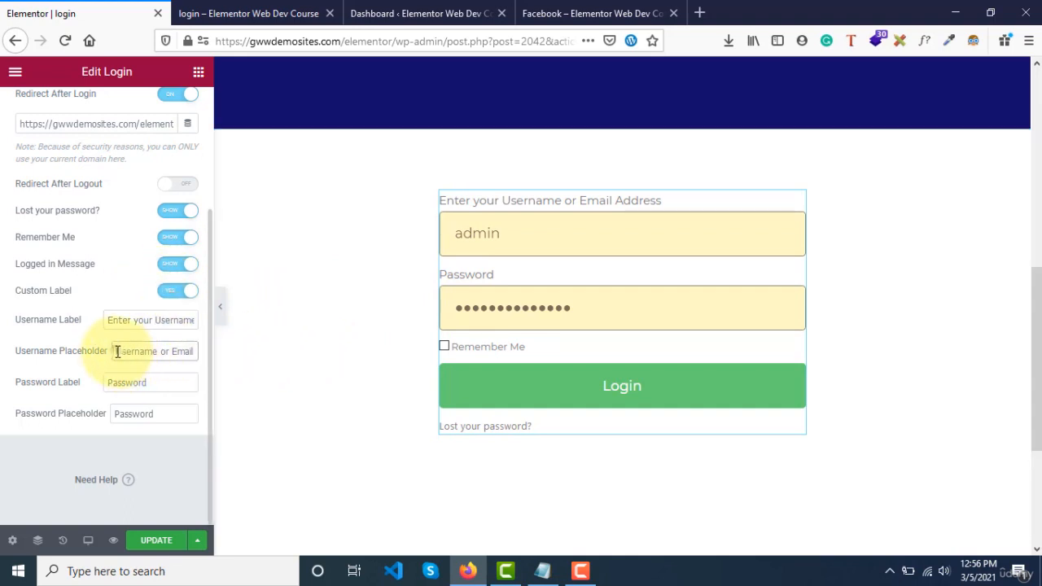
Step: Set the username placeholder to "Username", clear the prefilled name to check it in the form, and disable Custom Label again
{"action": "left_click", "coordinate": [118, 351]}
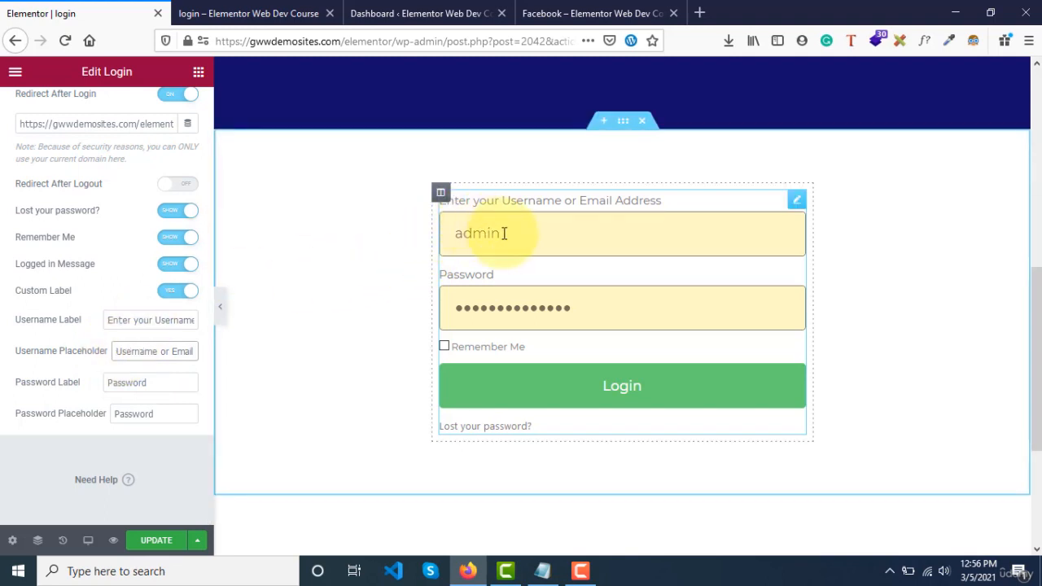
{"action": "left_click_drag", "start_coordinate": [505, 233], "coordinate": [409, 233]}
{"action": "key", "text": "BackSpace"}
{"action": "left_click", "coordinate": [407, 236]}
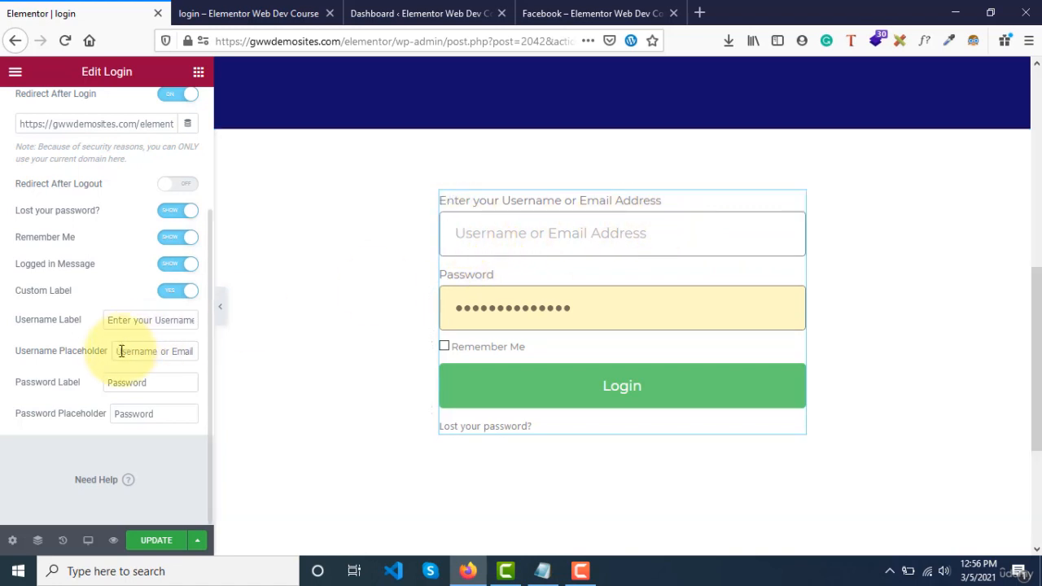
{"action": "left_click_drag", "start_coordinate": [121, 359], "coordinate": [217, 356]}
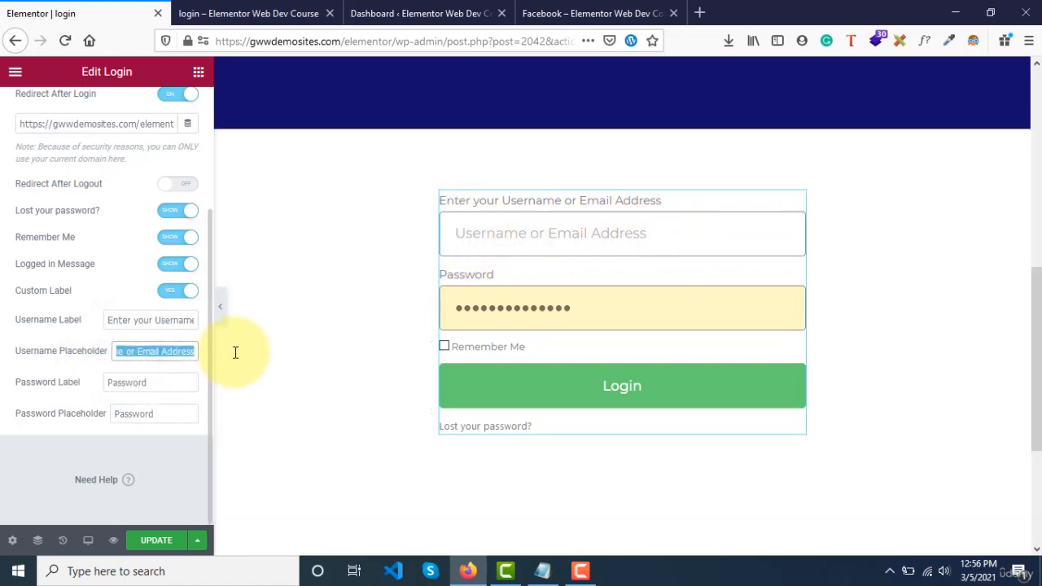
{"action": "type", "text": "UU"}
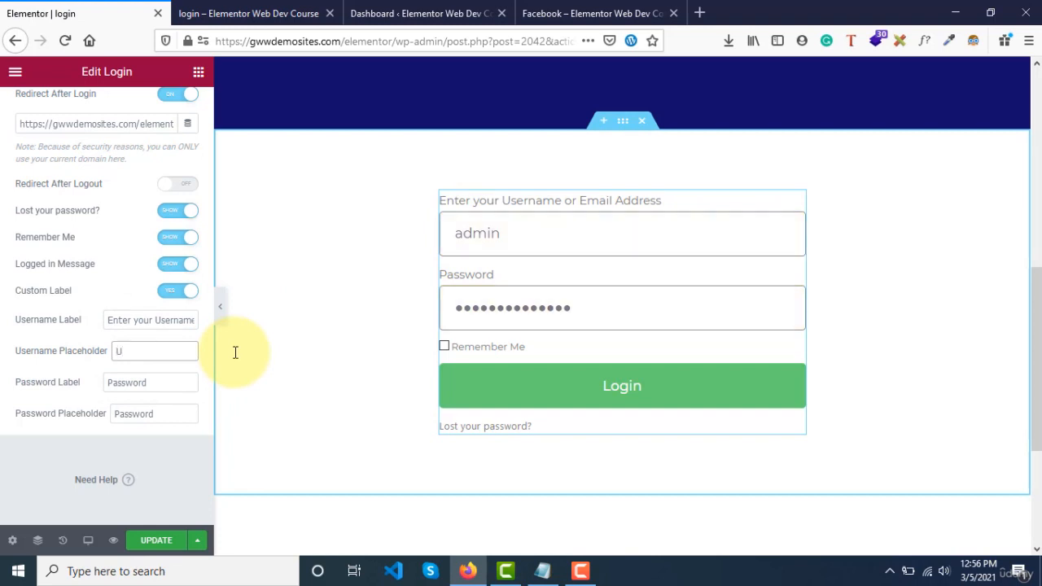
{"action": "type", "text": "sername"}
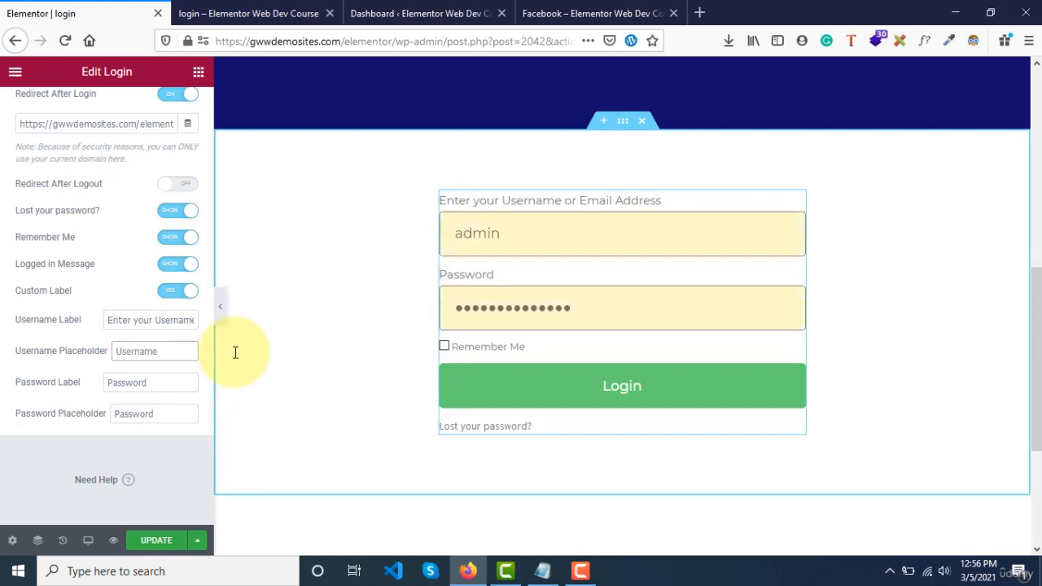
{"action": "left_click_drag", "start_coordinate": [526, 240], "coordinate": [405, 233]}
{"action": "key", "text": "BackSpace"}
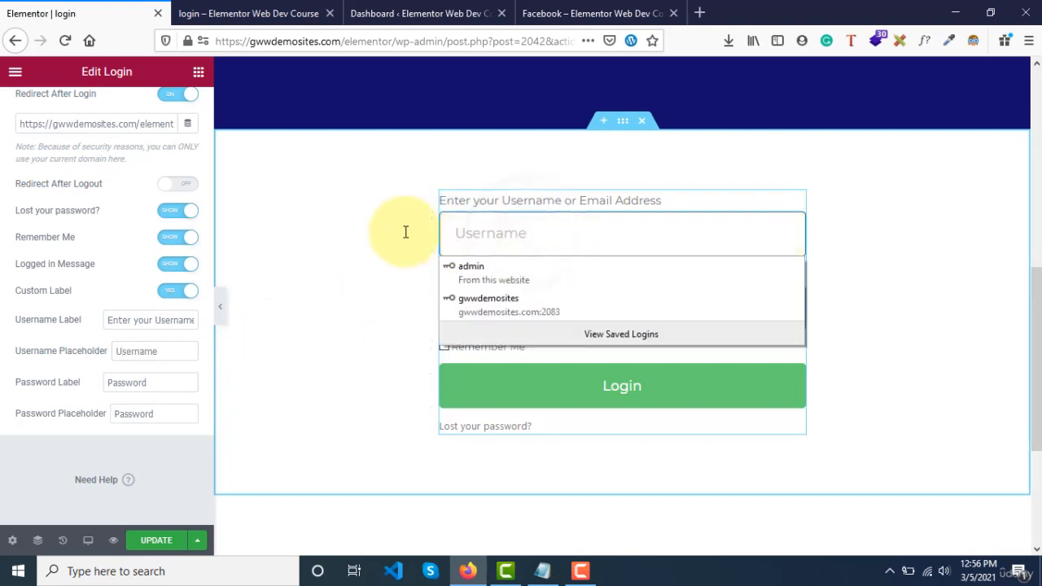
{"action": "left_click", "coordinate": [405, 233]}
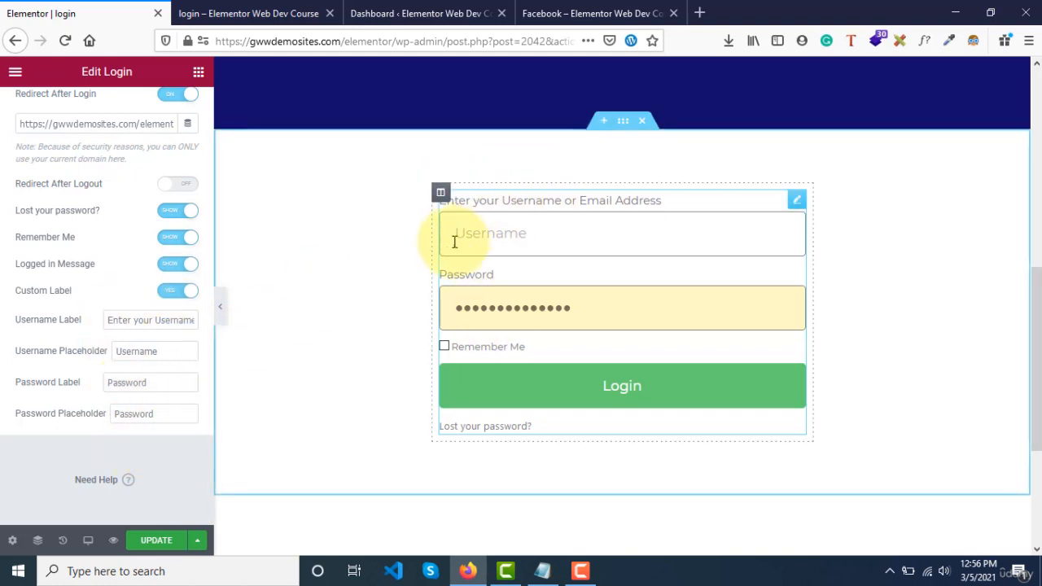
{"action": "left_click", "coordinate": [171, 301]}
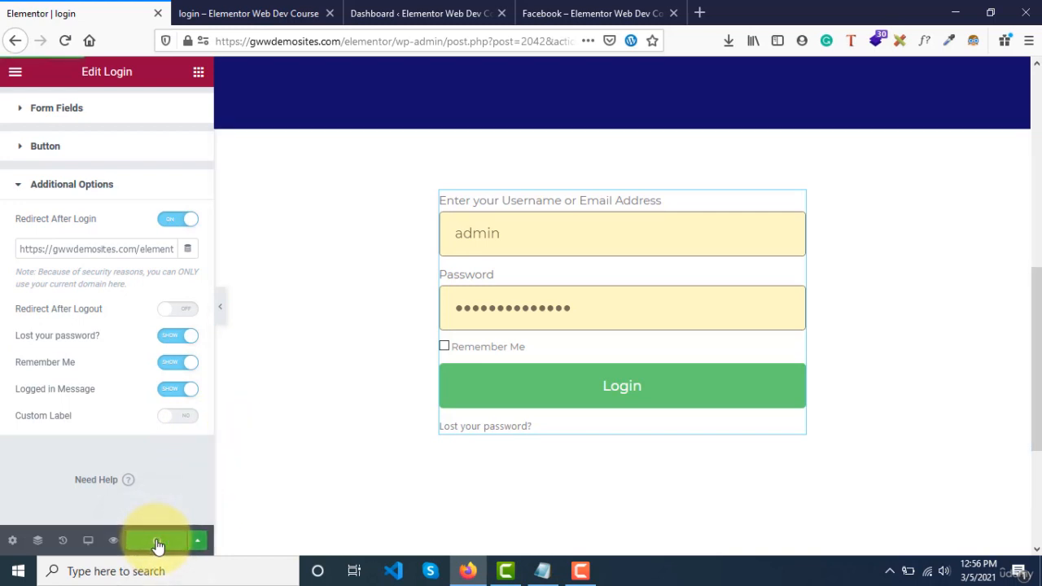
Step: Log out from the previewed login page and load it at gwwdemosites.com/elementor/login/ without the preview parameters
{"action": "key", "text": "ctrl+Tab"}
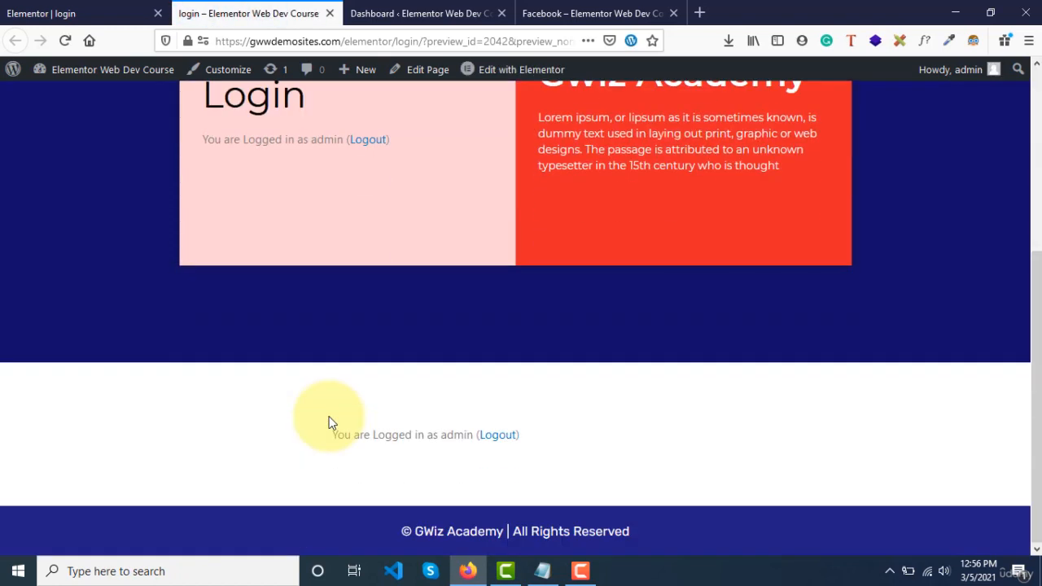
{"action": "left_click", "coordinate": [508, 438]}
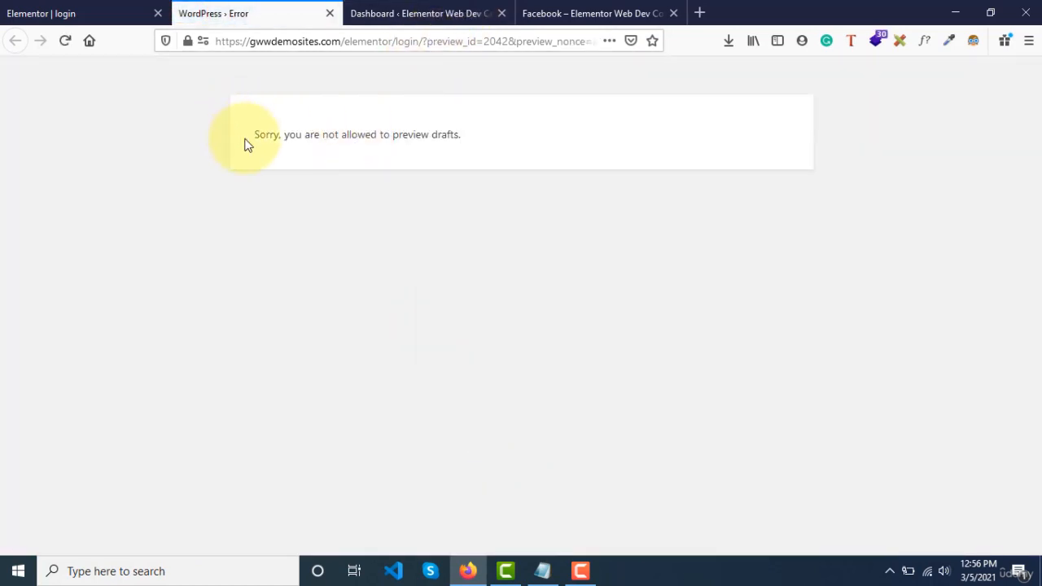
{"action": "left_click_drag", "start_coordinate": [247, 138], "coordinate": [484, 128]}
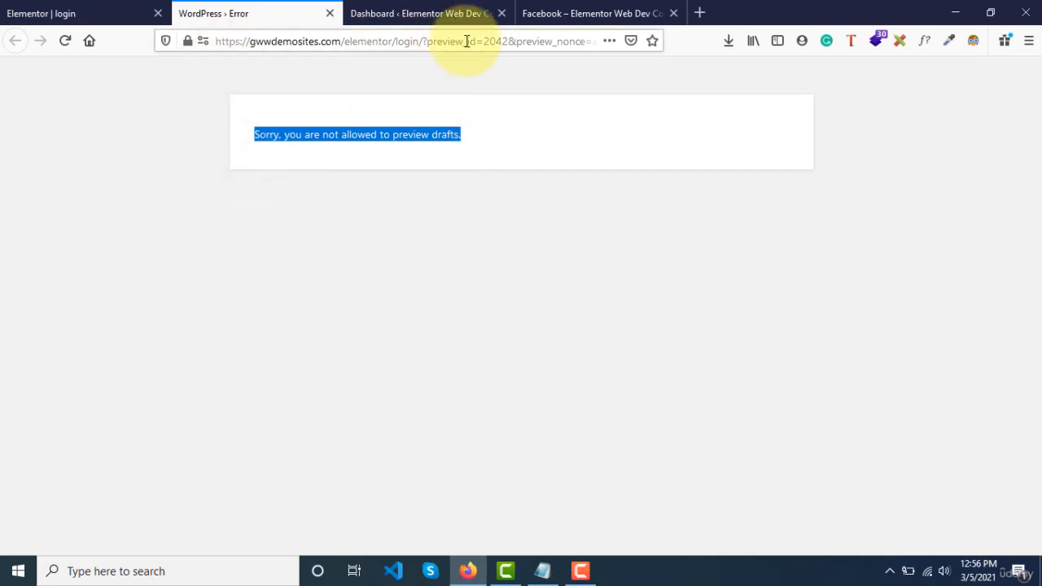
{"action": "left_click_drag", "start_coordinate": [424, 40], "coordinate": [688, 42]}
{"action": "key", "text": "BackSpace"}
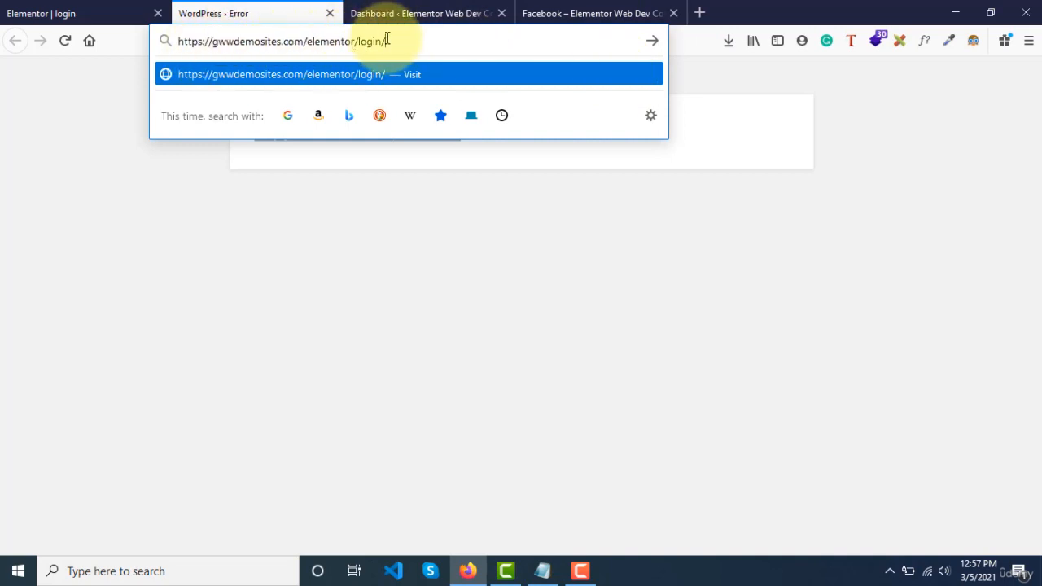
{"action": "key", "text": "Return"}
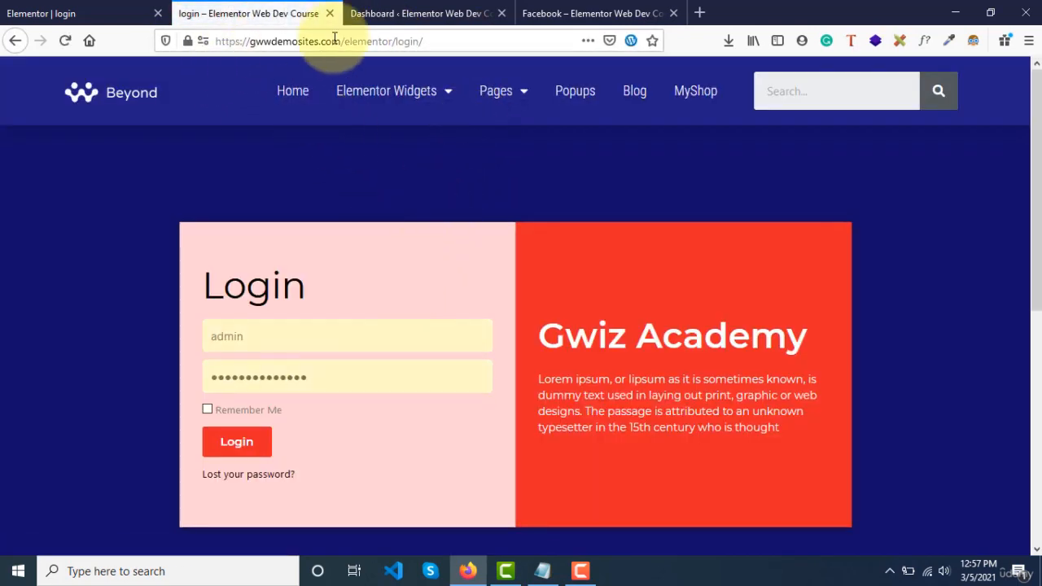
Step: Check the Facebook redirect page, and log in through the custom form with the green button using the prefilled credentials
{"action": "scroll", "coordinate": [458, 372], "scroll_direction": "down", "scroll_amount": 1}
{"action": "scroll", "coordinate": [457, 372], "scroll_direction": "down", "scroll_amount": 5}
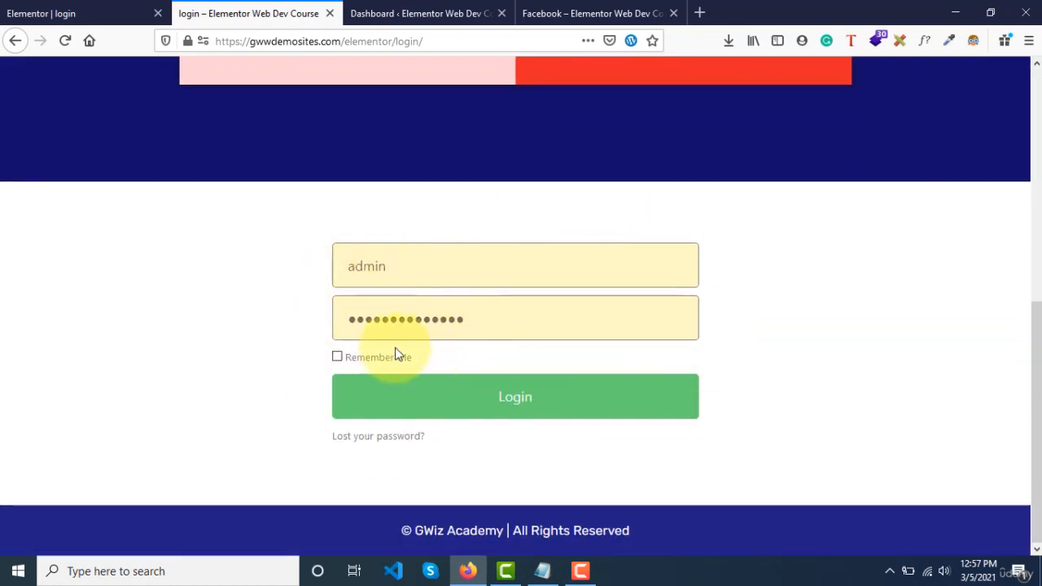
{"action": "left_click", "coordinate": [603, 13]}
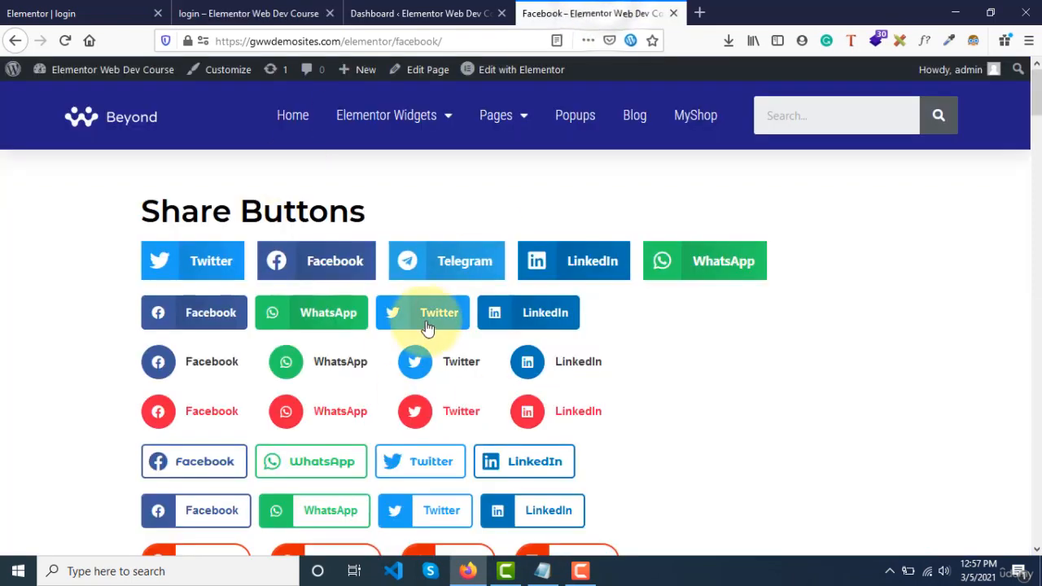
{"action": "left_click", "coordinate": [219, 13]}
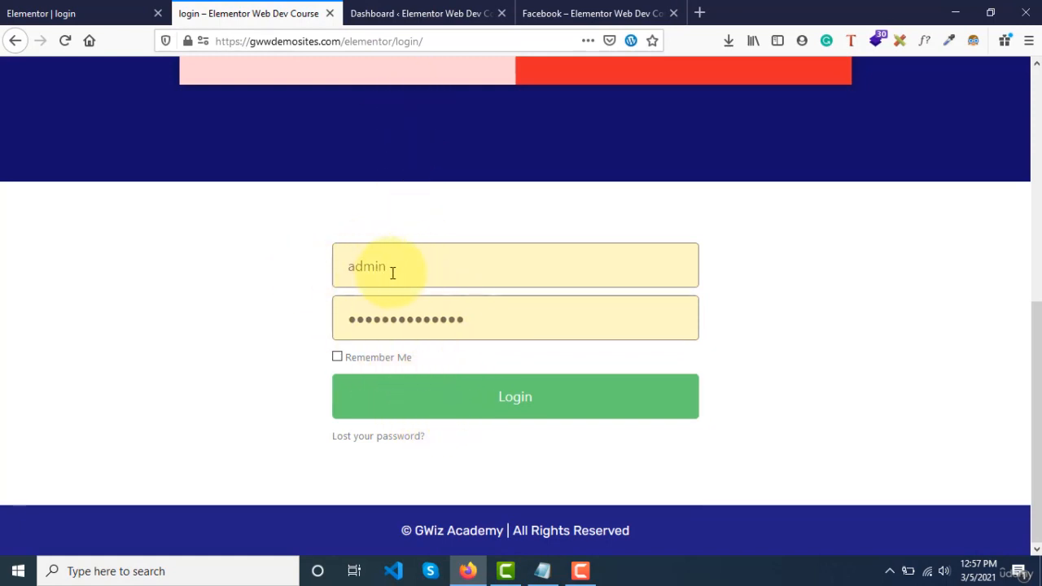
{"action": "left_click", "coordinate": [511, 405]}
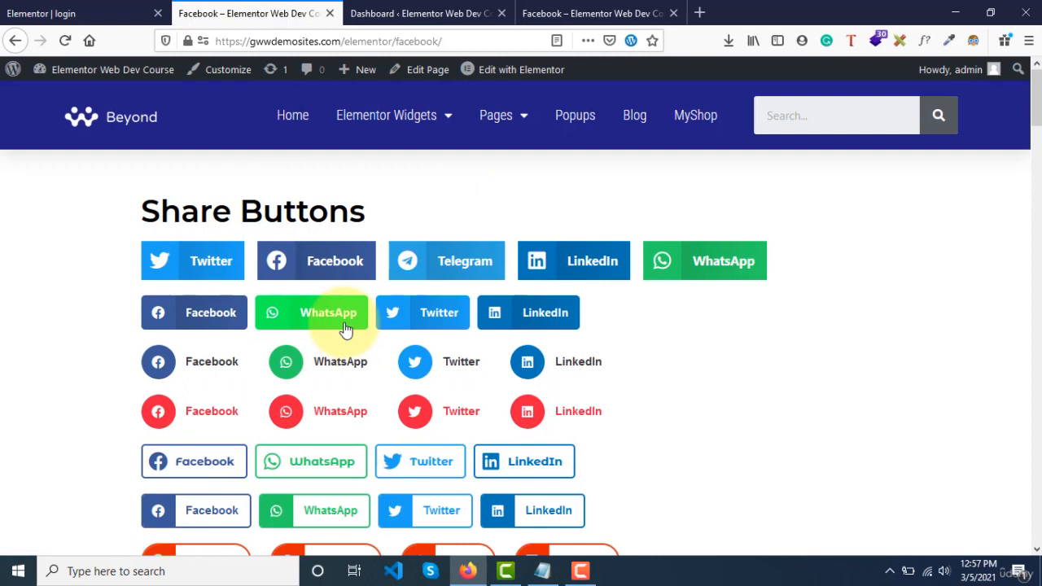
Step: Return to the Elementor editor and set the Login widget's form rows gap to 13 in its style settings
{"action": "left_click", "coordinate": [58, 15]}
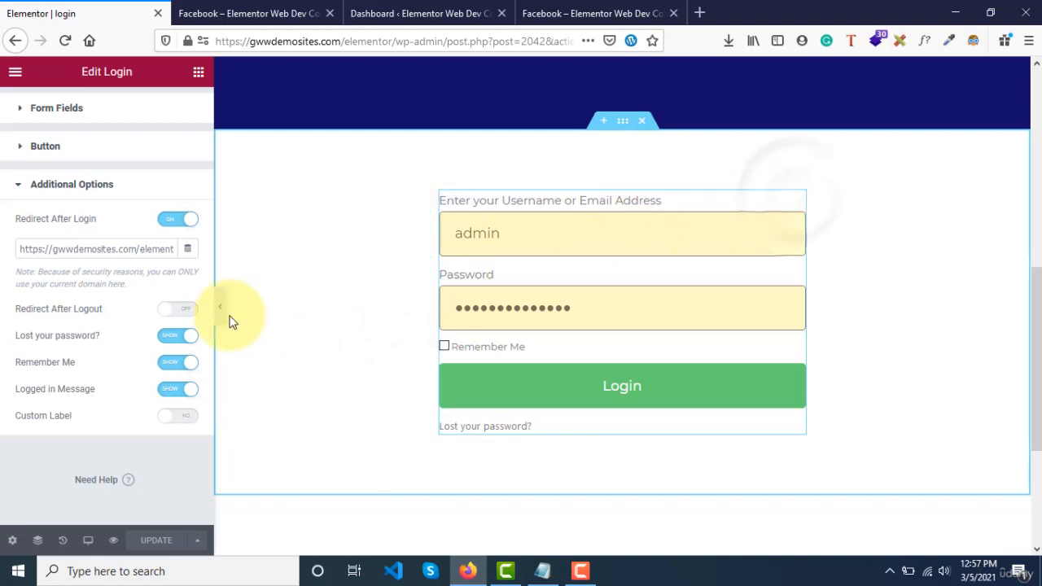
{"action": "scroll", "coordinate": [128, 192], "scroll_direction": "up", "scroll_amount": 1}
{"action": "scroll", "coordinate": [118, 163], "scroll_direction": "up", "scroll_amount": 1}
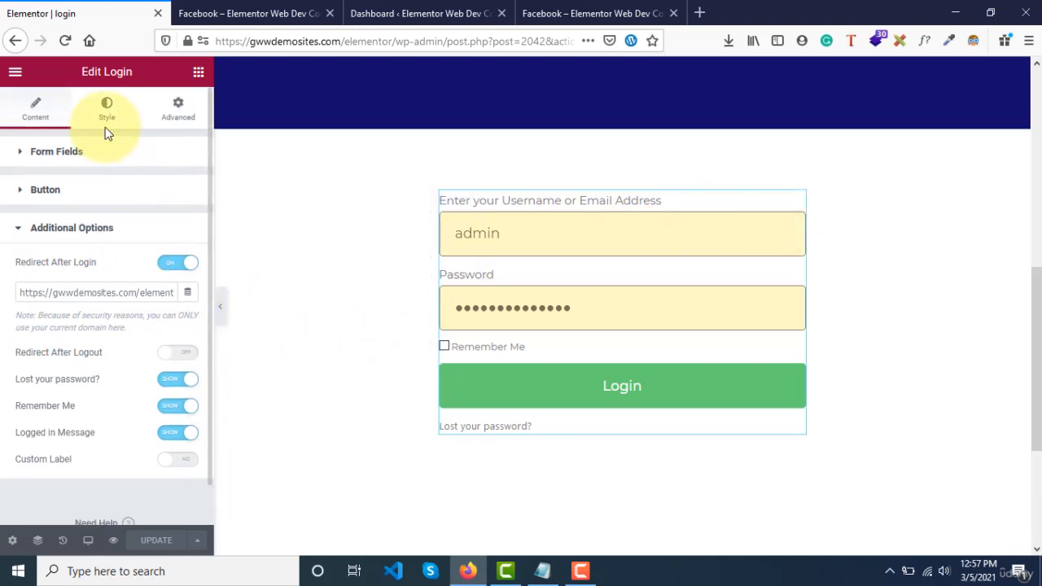
{"action": "left_click", "coordinate": [103, 112]}
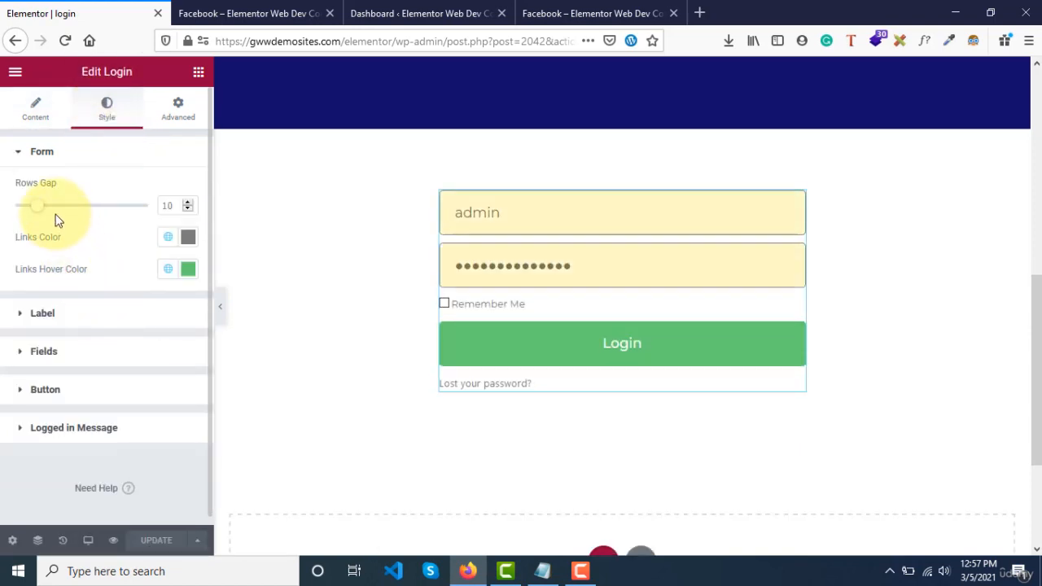
{"action": "mouse_move", "coordinate": [38, 210]}
{"action": "left_mouse_down"}
{"action": "mouse_move", "coordinate": [56, 209]}
{"action": "mouse_move", "coordinate": [47, 210]}
{"action": "left_mouse_up"}
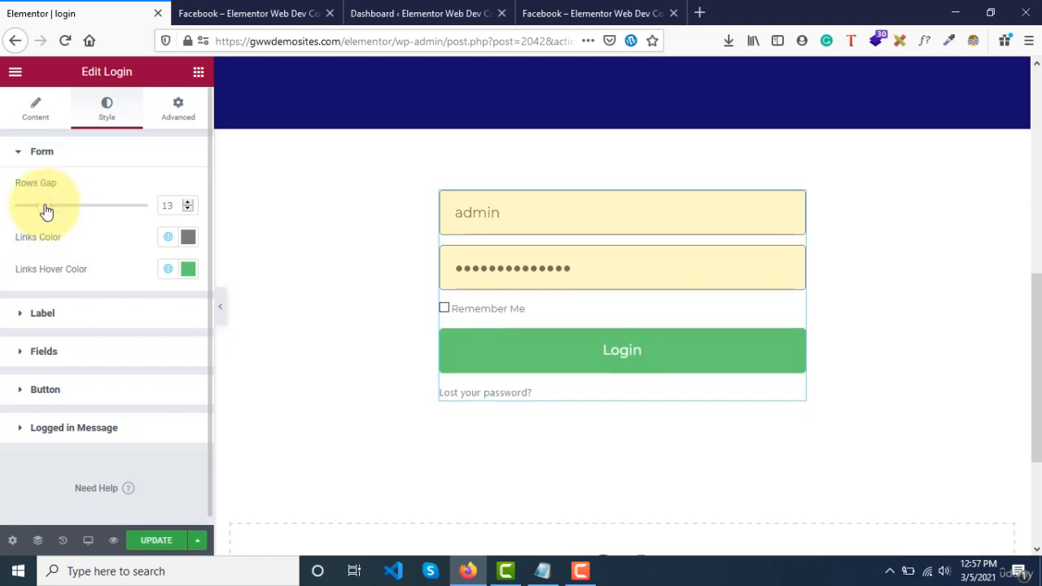
Step: Change the links color in the Login widget's form style to a medium violet-blue
{"action": "left_click", "coordinate": [189, 238]}
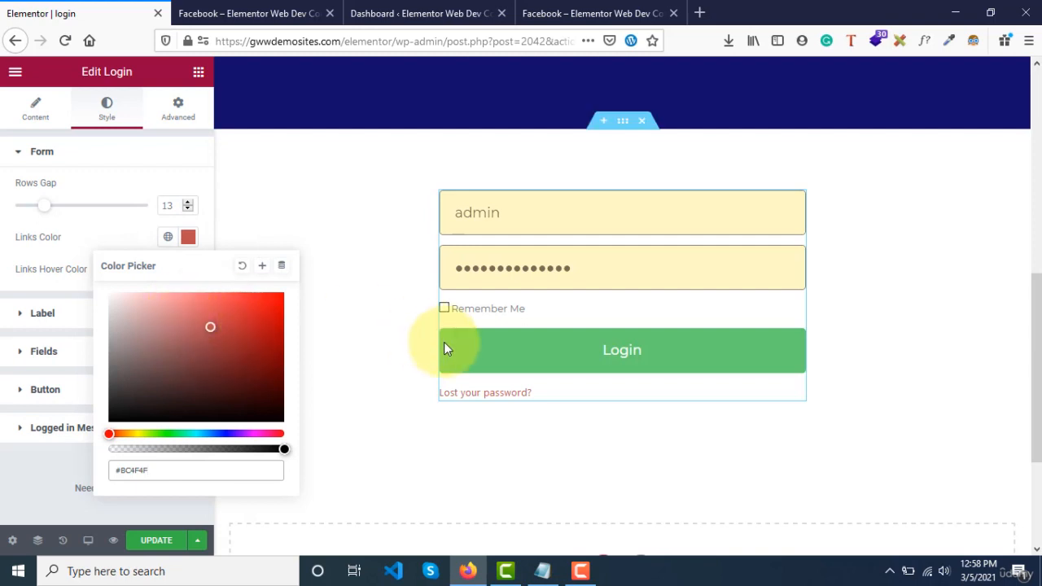
{"action": "left_click", "coordinate": [225, 434]}
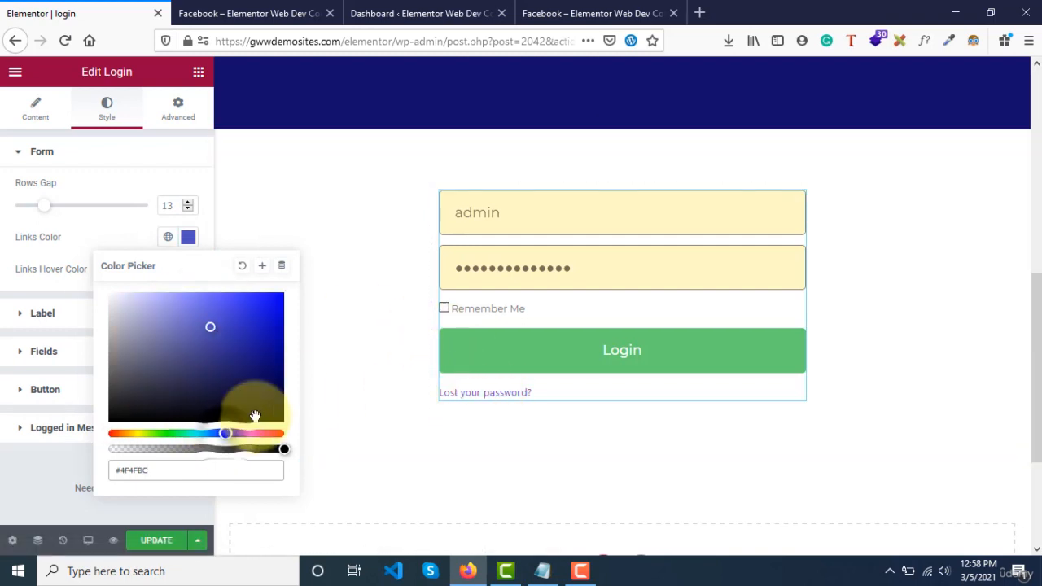
{"action": "left_click", "coordinate": [183, 317]}
{"action": "left_click", "coordinate": [219, 308]}
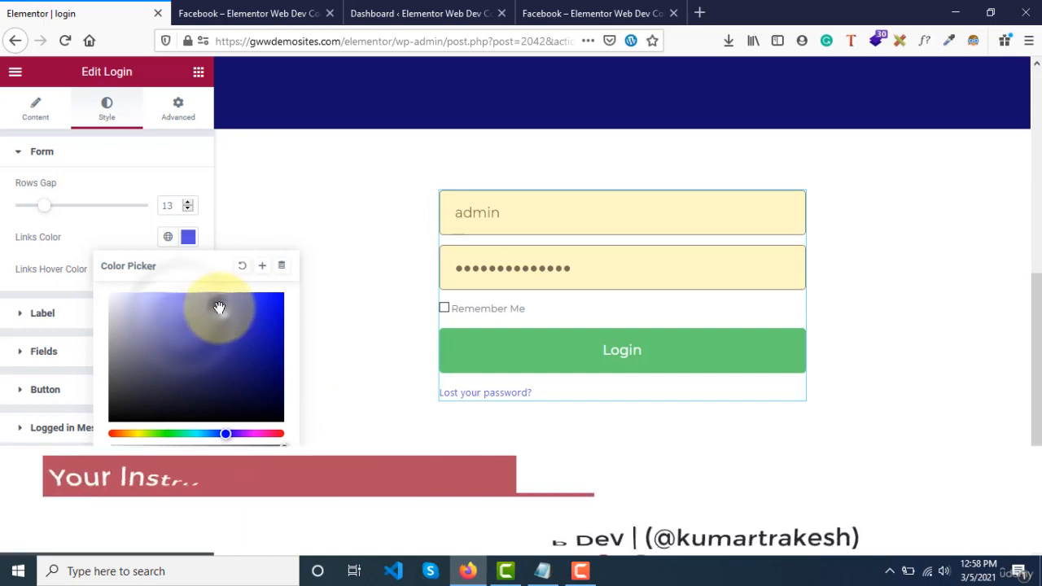
{"action": "left_click", "coordinate": [90, 243]}
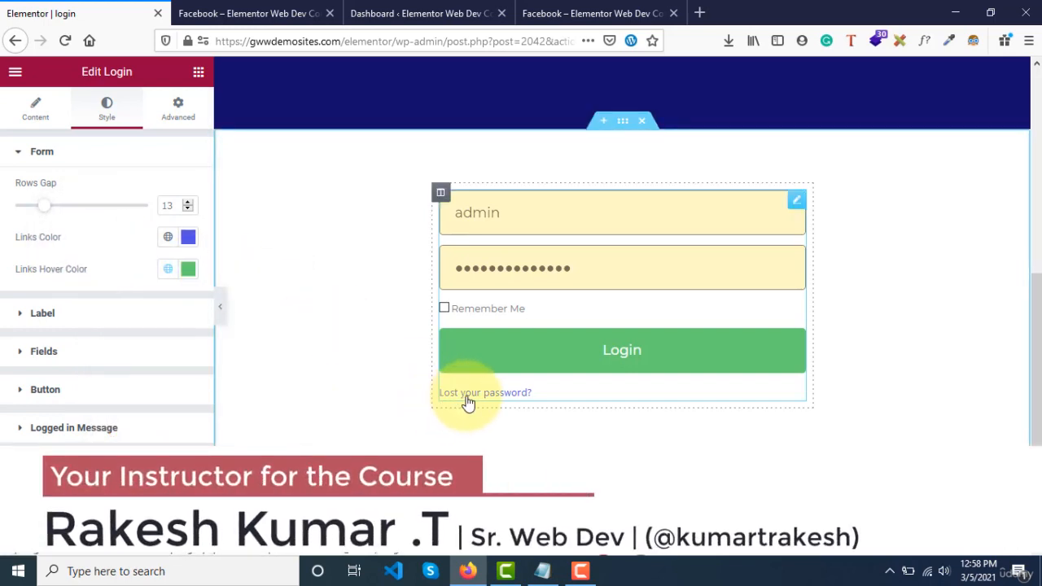
Step: Set the form's links hover color to a bright orange
{"action": "left_click", "coordinate": [187, 269]}
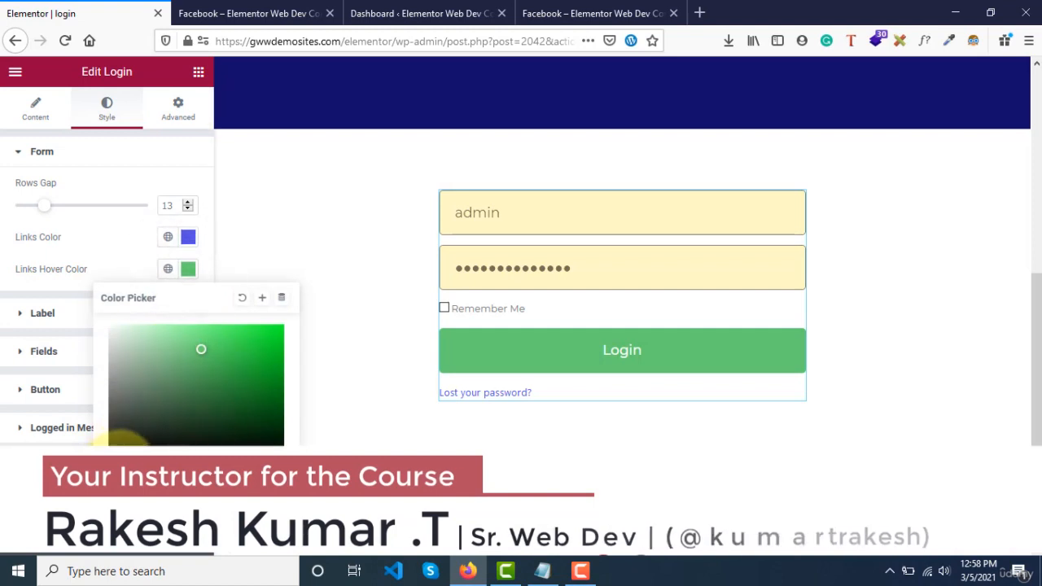
{"action": "left_click", "coordinate": [121, 463]}
{"action": "left_click", "coordinate": [267, 339]}
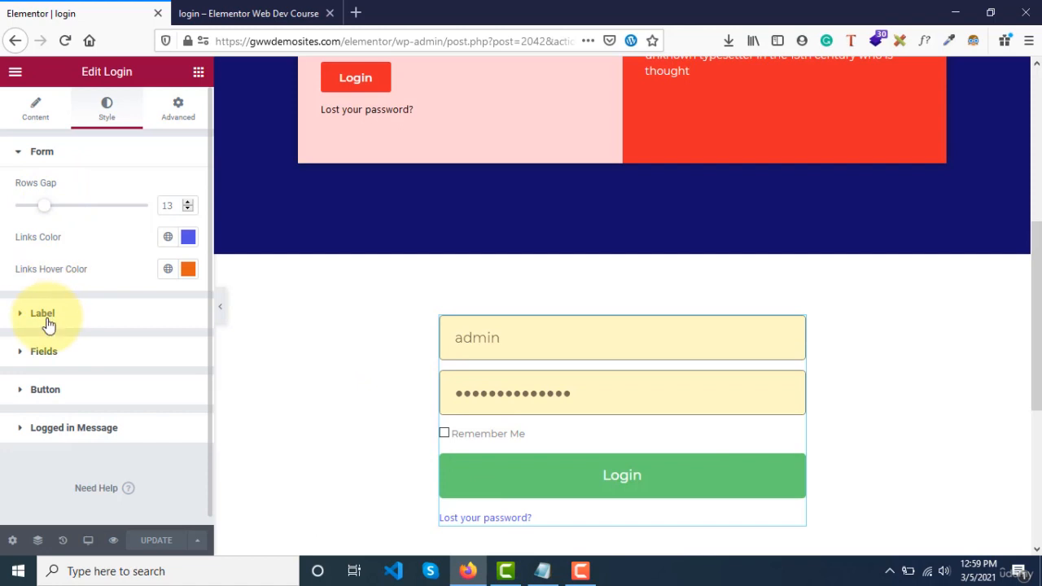
Step: Review the label style options and set the form fields' background color to light pink, about #FFDEDE
{"action": "left_click", "coordinate": [45, 318]}
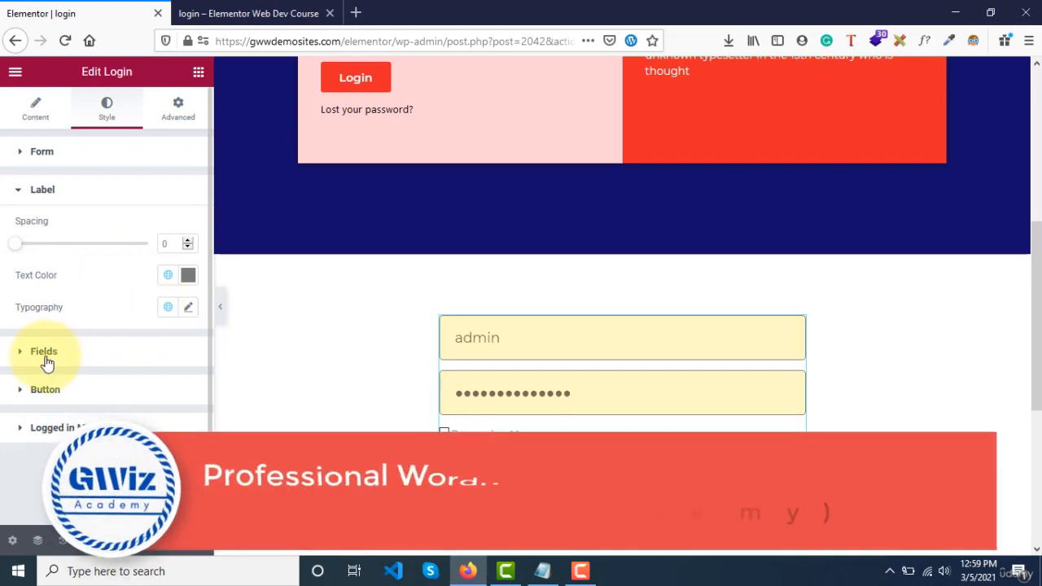
{"action": "left_click", "coordinate": [45, 358]}
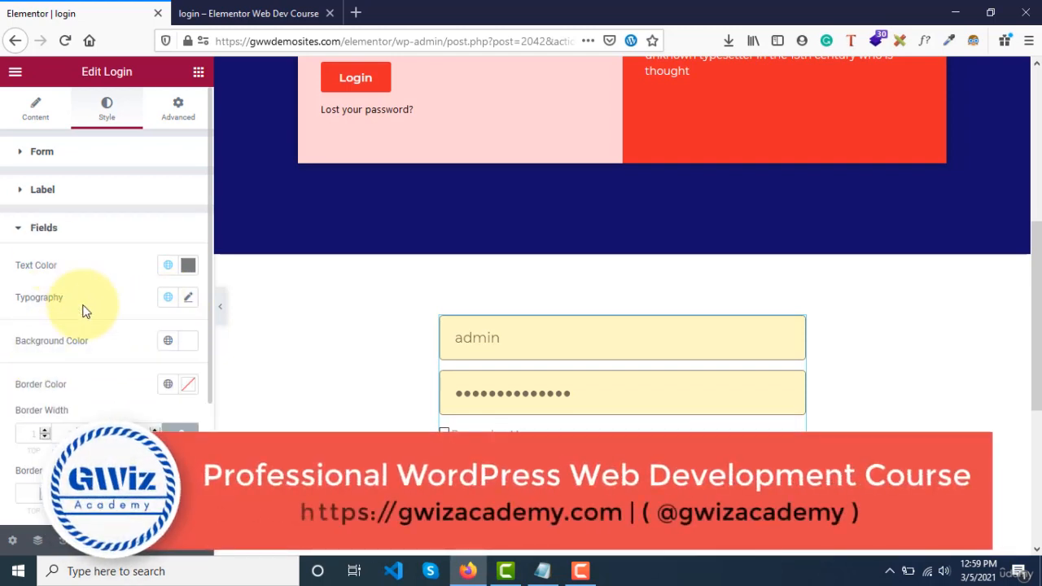
{"action": "scroll", "coordinate": [114, 269], "scroll_direction": "down", "scroll_amount": 2}
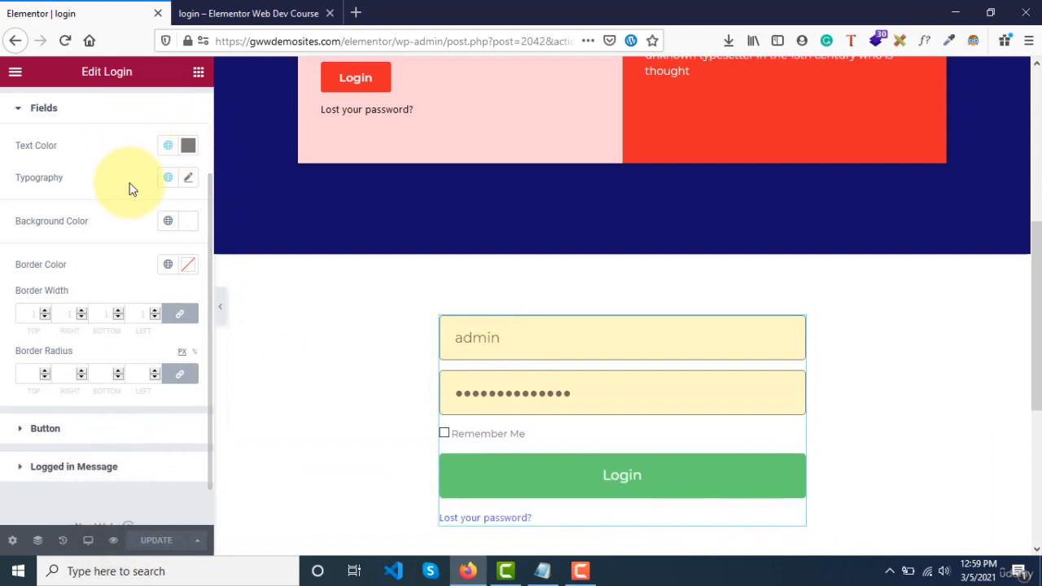
{"action": "left_click", "coordinate": [188, 221]}
{"action": "left_click_drag", "start_coordinate": [139, 325], "coordinate": [139, 277]}
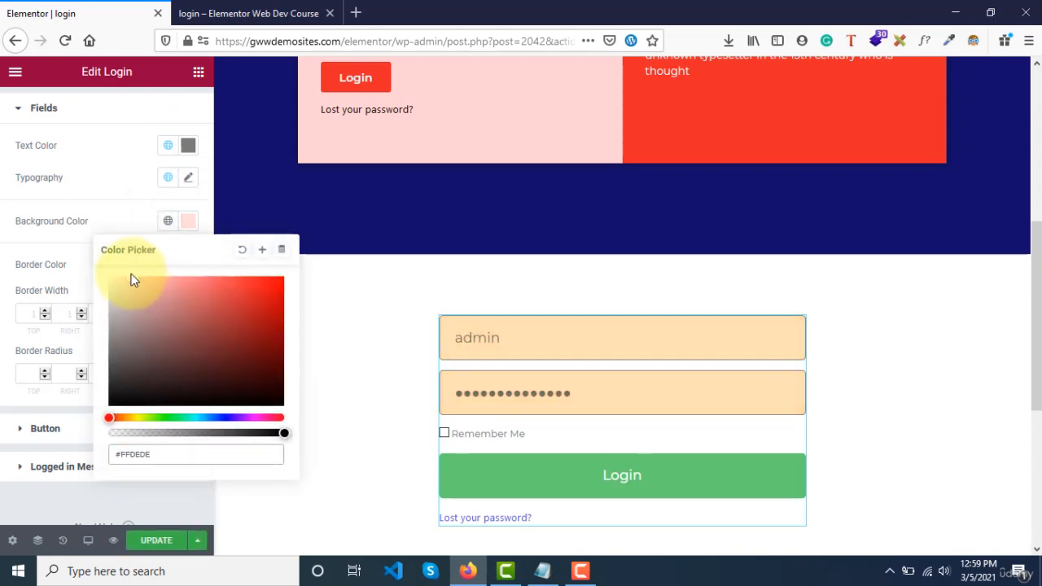
{"action": "left_click", "coordinate": [82, 198]}
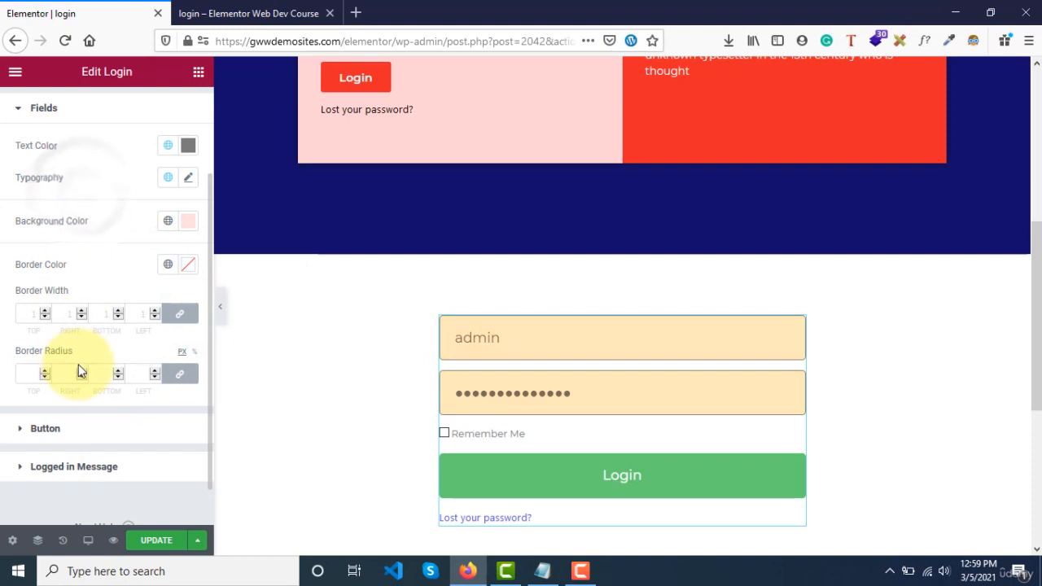
Step: Set the form fields' border width and border radius to 0 on all sides
{"action": "scroll", "coordinate": [78, 364], "scroll_direction": "down", "scroll_amount": 1}
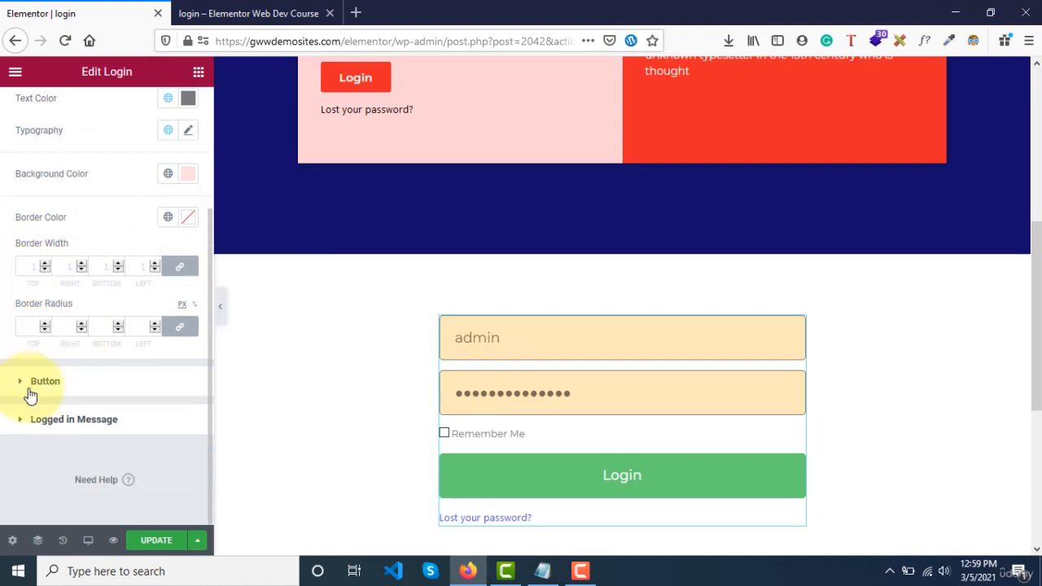
{"action": "left_click", "coordinate": [24, 274]}
{"action": "type", "text": "0"}
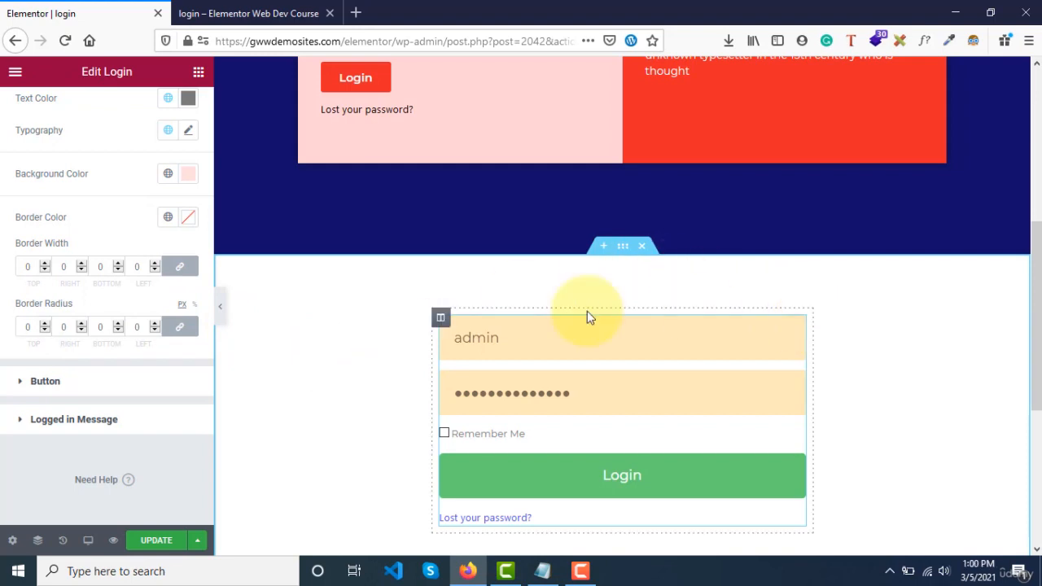
Step: Try a text padding of 25 on all sides of the login button, and clear the padding again
{"action": "left_click", "coordinate": [115, 381]}
{"action": "scroll", "coordinate": [114, 387], "scroll_direction": "down", "scroll_amount": 5}
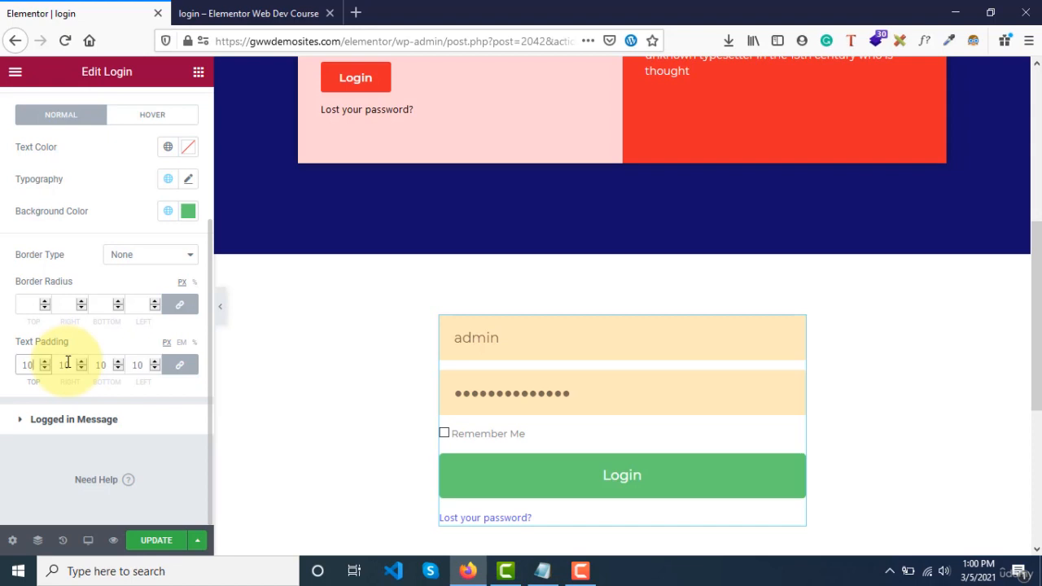
{"action": "left_click", "coordinate": [67, 362]}
{"action": "type", "text": "25"}
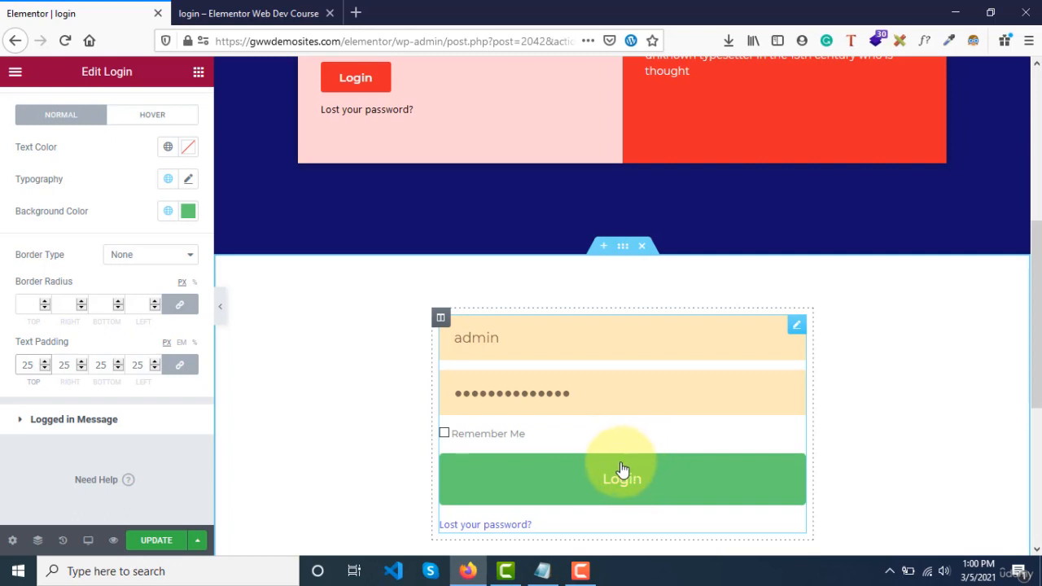
{"action": "double_click", "coordinate": [27, 365]}
{"action": "key", "text": "BackSpace"}
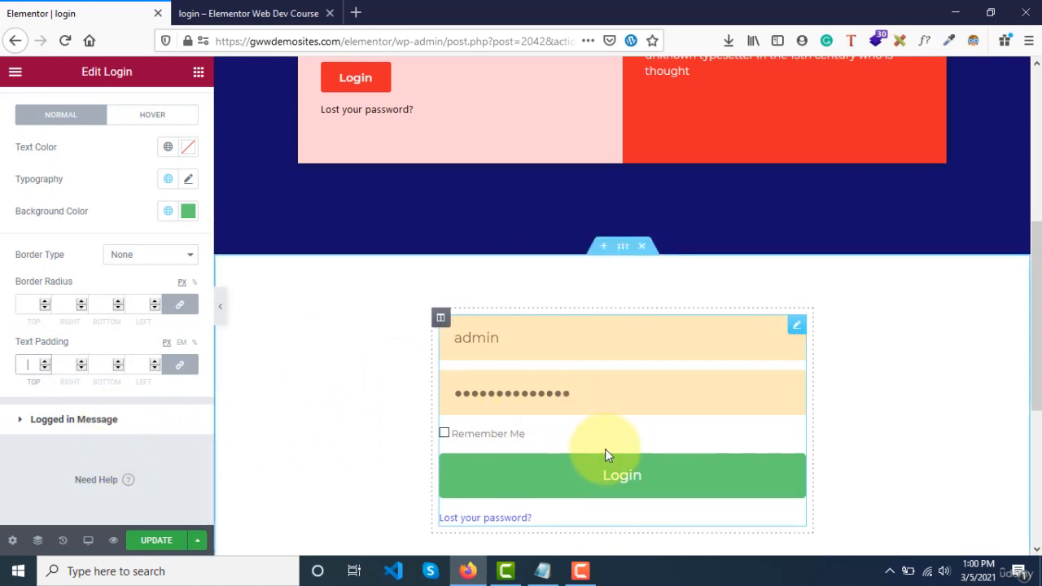
Step: Review the Logged in Message style options and check the matching message on the previewed login page
{"action": "left_click", "coordinate": [103, 421]}
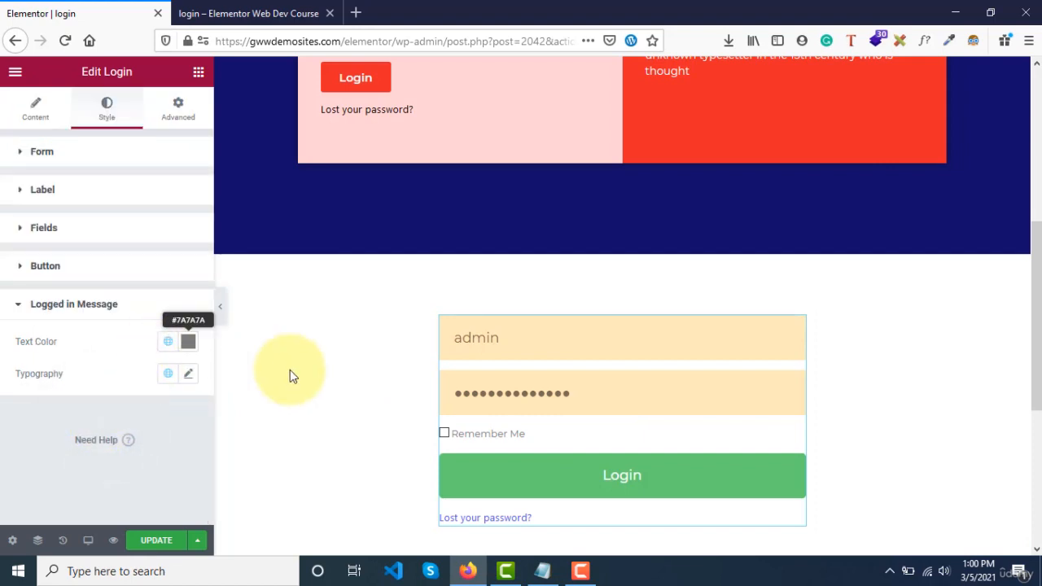
{"action": "left_click", "coordinate": [244, 13]}
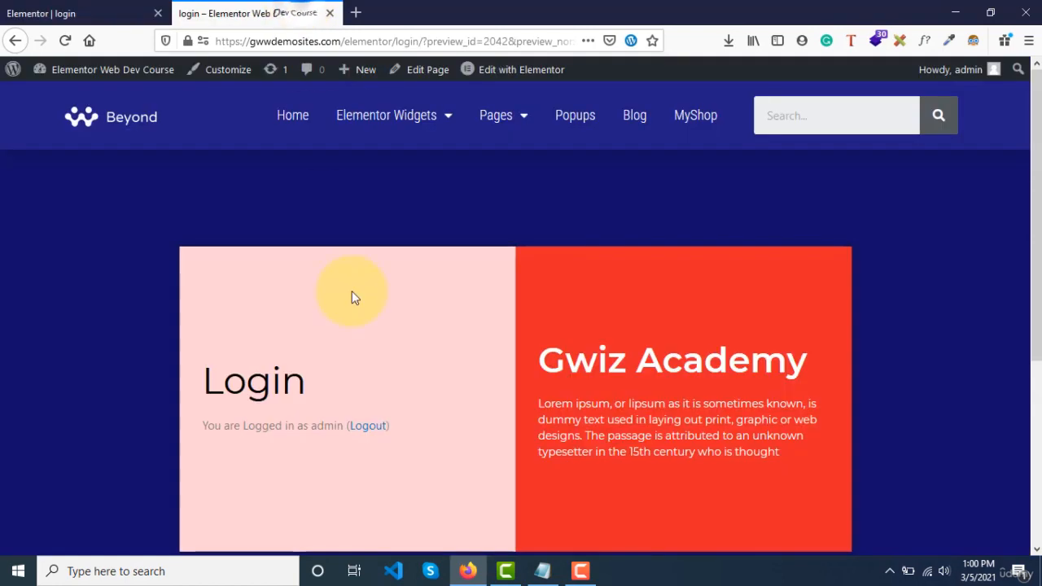
{"action": "left_click_drag", "start_coordinate": [202, 426], "coordinate": [337, 426]}
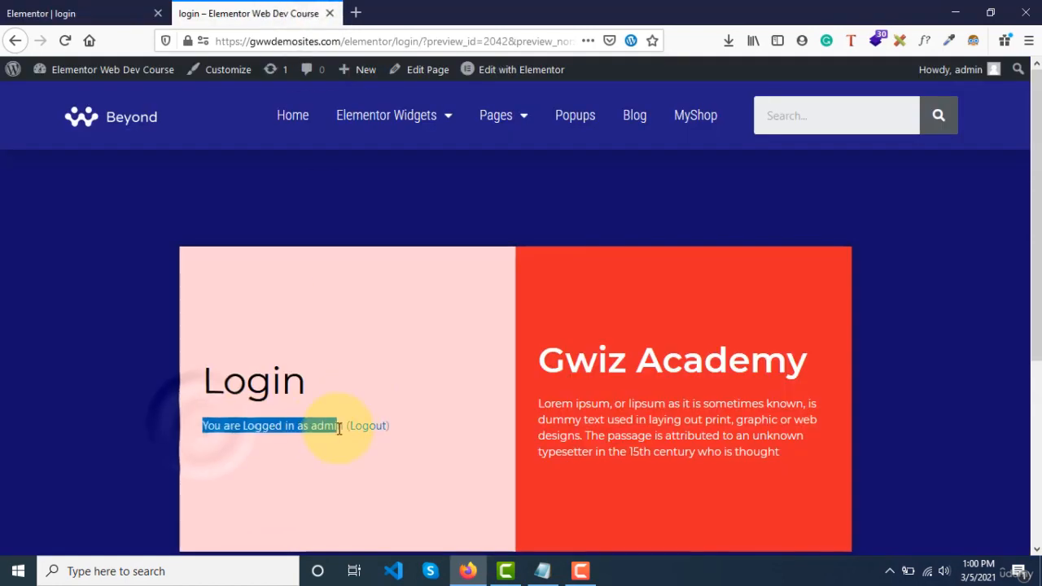
{"action": "left_click", "coordinate": [37, 13]}
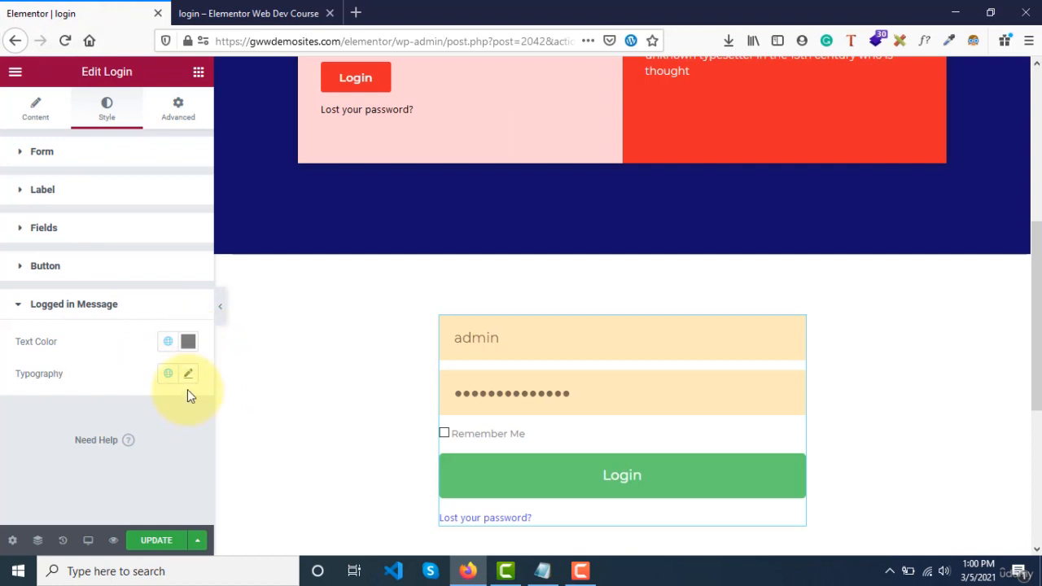
Step: View the first login form on the page and show the Login widget among the Pro elements, collapsing the Basic category
{"action": "scroll", "coordinate": [367, 372], "scroll_direction": "up", "scroll_amount": 4}
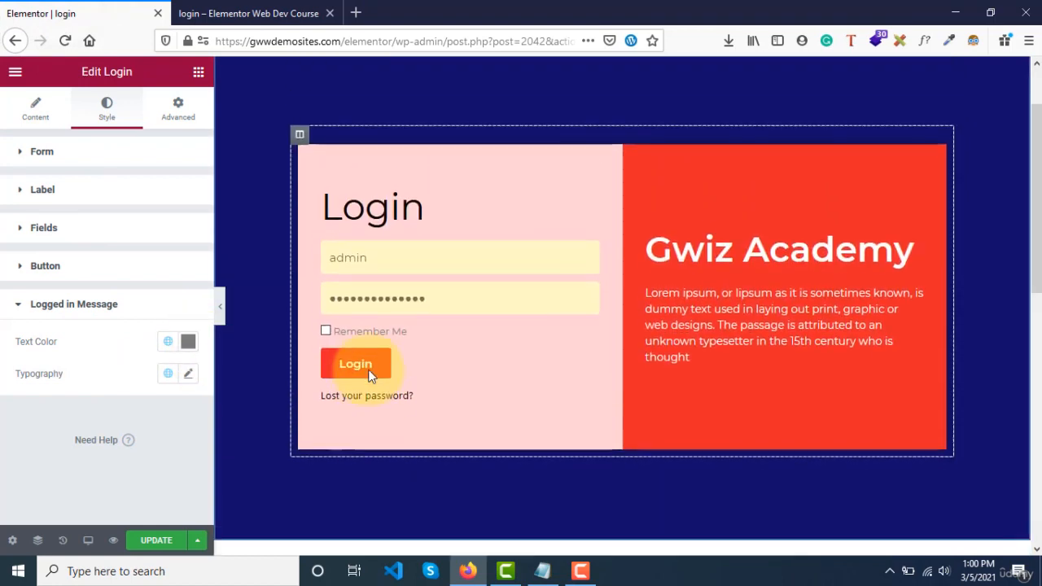
{"action": "scroll", "coordinate": [368, 370], "scroll_direction": "up", "scroll_amount": 1}
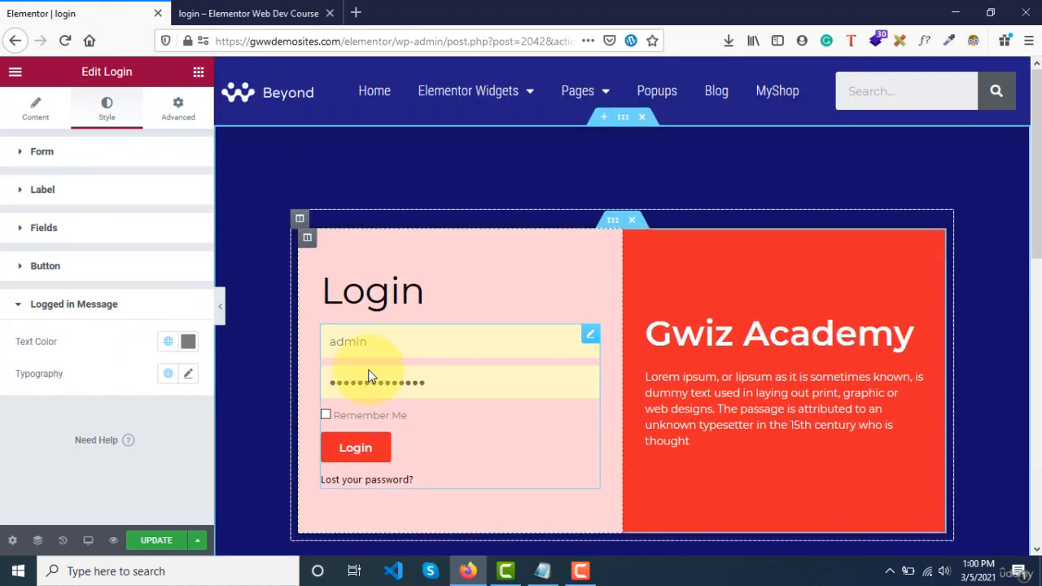
{"action": "left_click", "coordinate": [200, 73]}
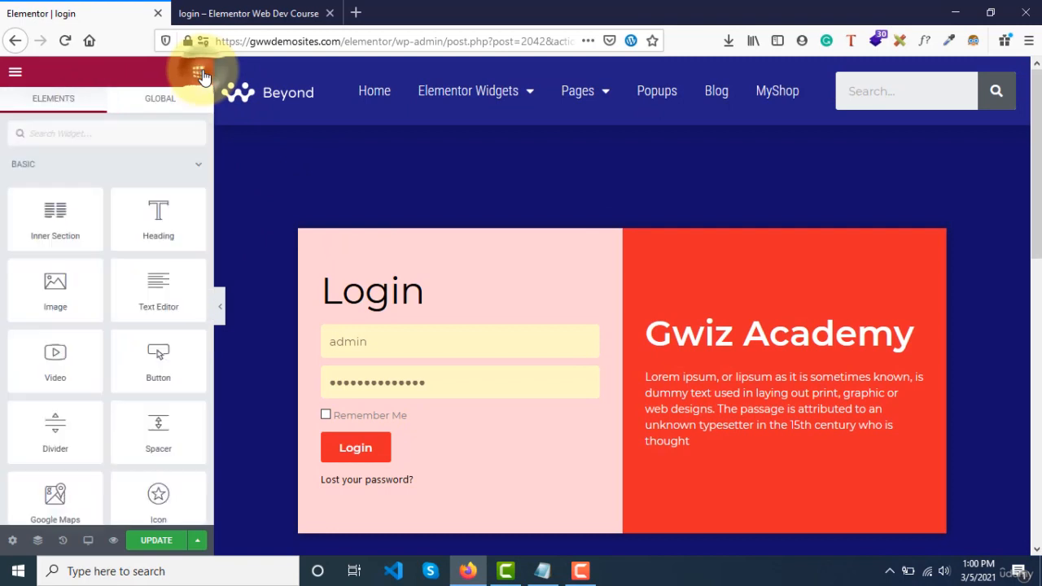
{"action": "left_click", "coordinate": [164, 168]}
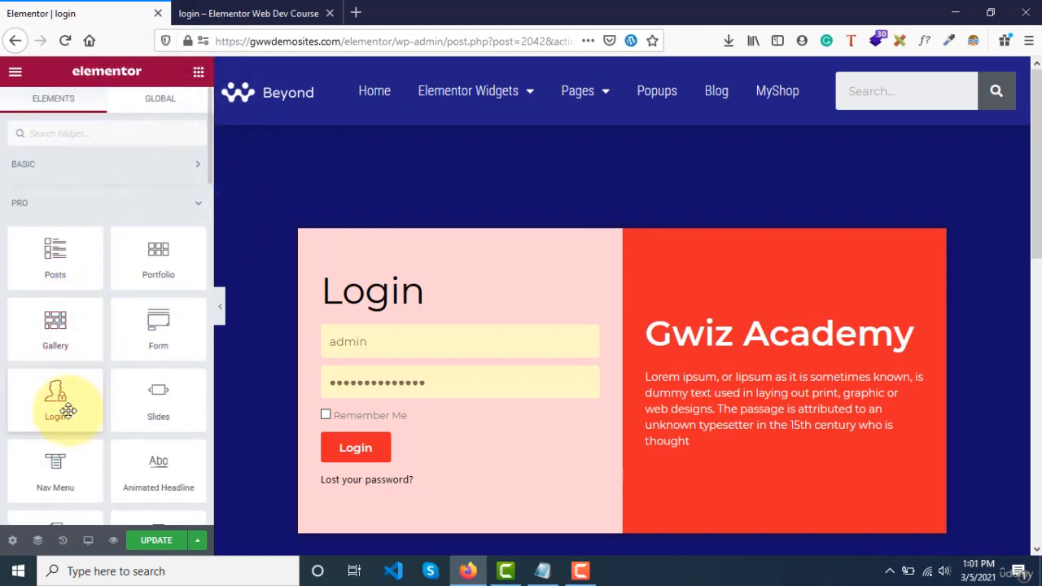